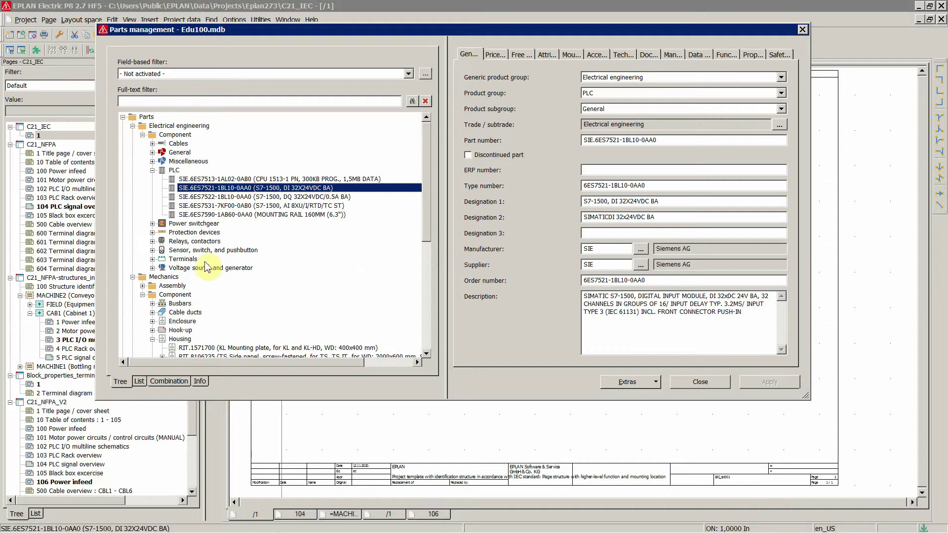
- Copy order number 3031212 of terminal PXC.3031212 from the Terminals group in parts management
{"action": "left_click", "coordinate": [152, 259]}
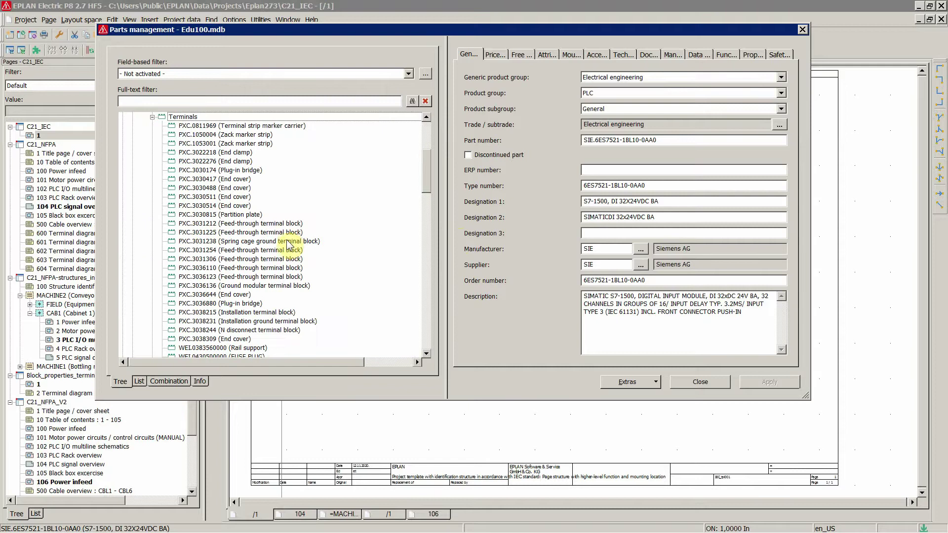
{"action": "left_click", "coordinate": [256, 224]}
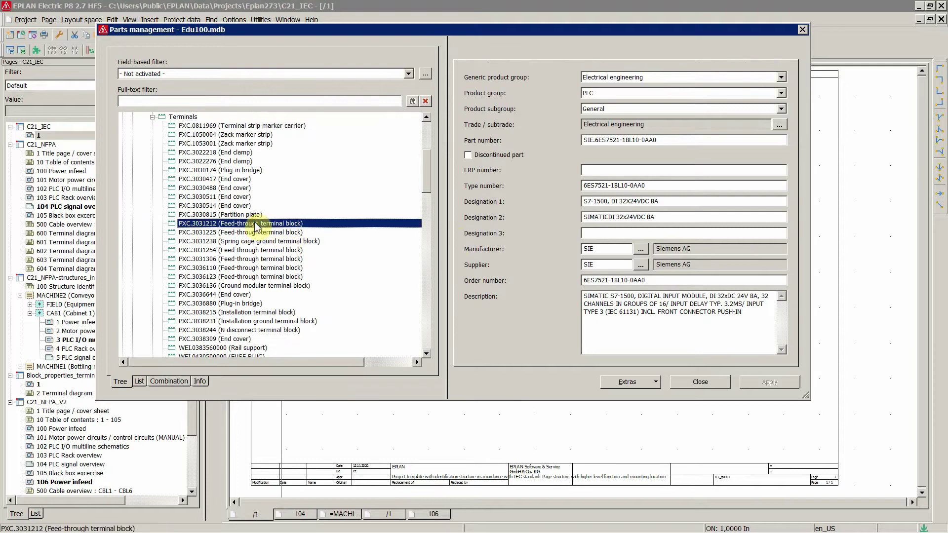
{"action": "left_click_drag", "start_coordinate": [616, 279], "coordinate": [581, 280]}
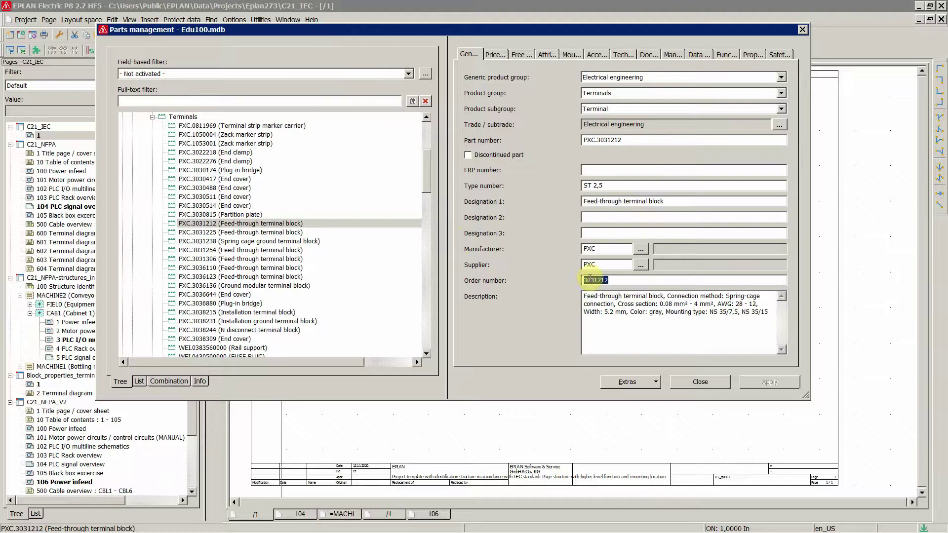
{"action": "right_click", "coordinate": [590, 280]}
{"action": "left_click", "coordinate": [607, 296]}
- Search Google for 'phoenix contact eplan' in a new Firefox tab
{"action": "left_click", "coordinate": [63, 526]}
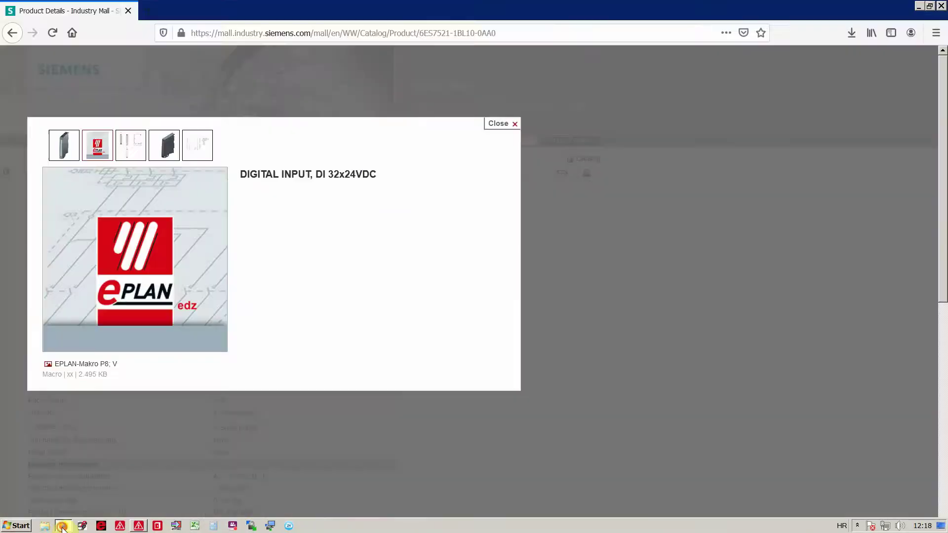
{"action": "key", "text": "ctrl+t"}
{"action": "type", "text": "phoenix conta"}
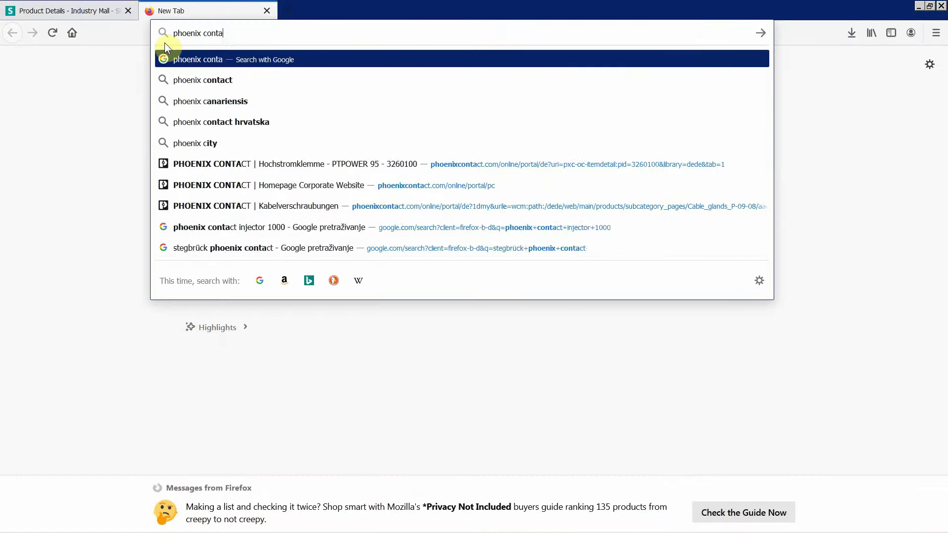
{"action": "type", "text": "ct eplan"}
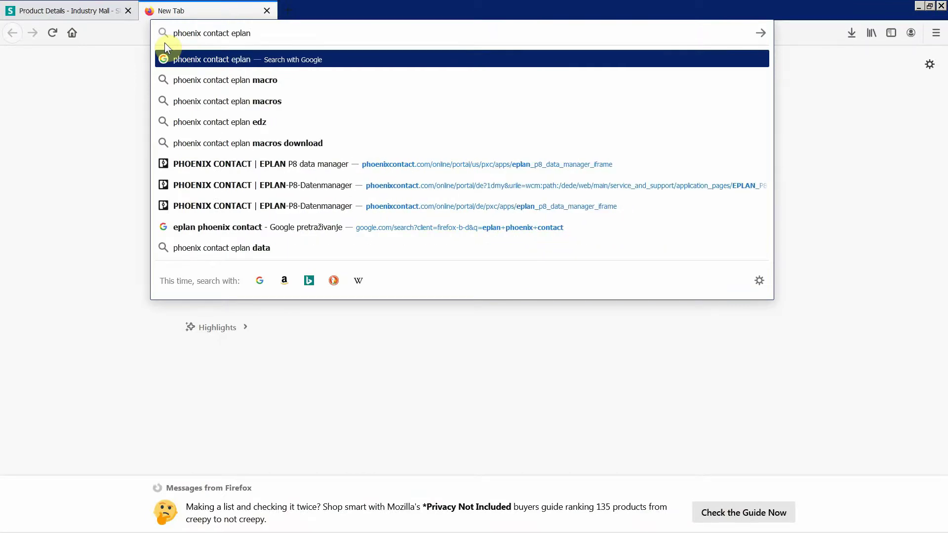
{"action": "key", "text": "Return"}
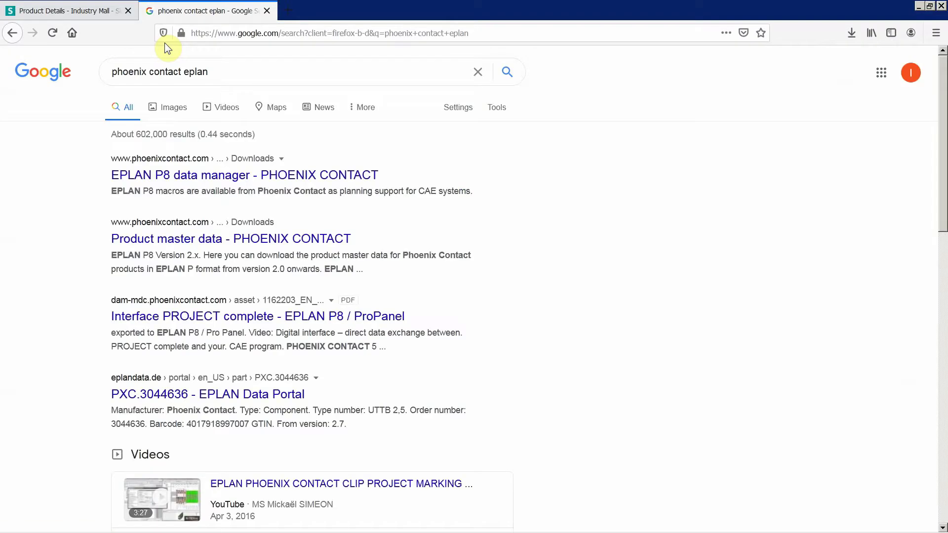
- Open the EPLAN P8 data manager result and paste 3031212 into the part-number box
{"action": "left_click", "coordinate": [179, 174]}
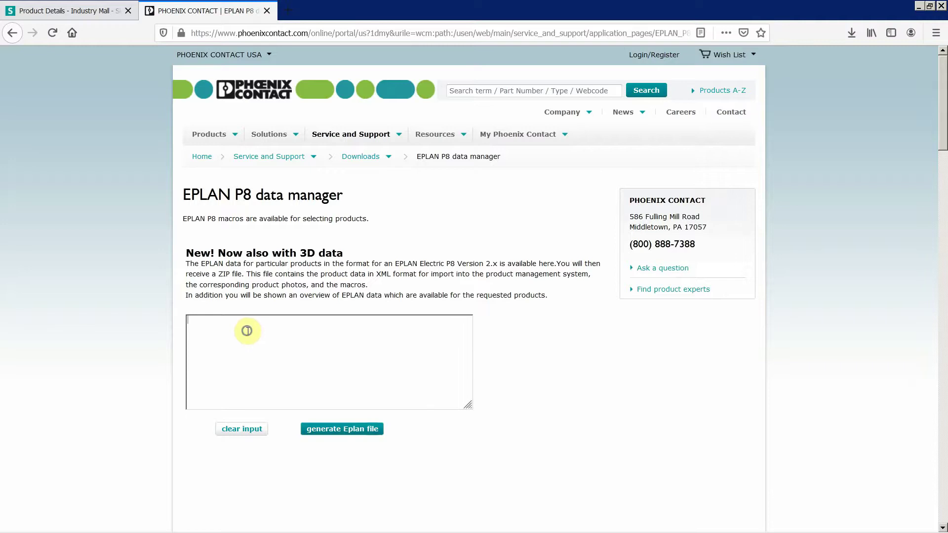
{"action": "right_click", "coordinate": [248, 331]}
{"action": "left_click", "coordinate": [272, 371]}
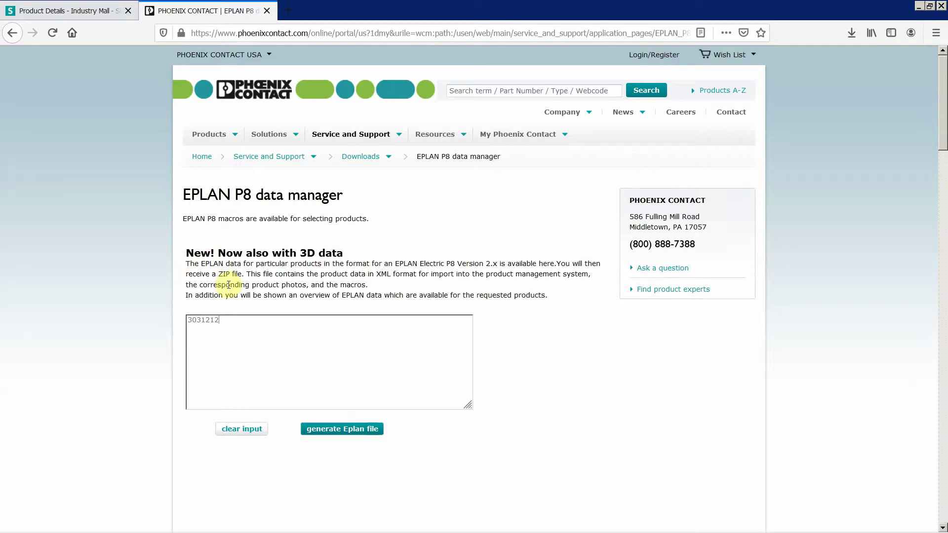
- Add a new line below 3031212, leaving the caret on the second line
{"action": "left_click", "coordinate": [243, 320]}
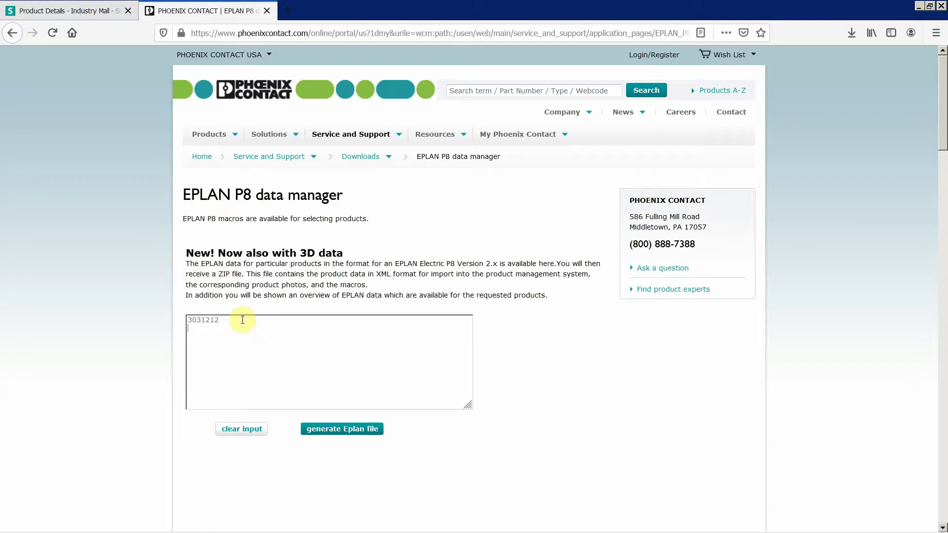
{"action": "key", "text": "Return"}
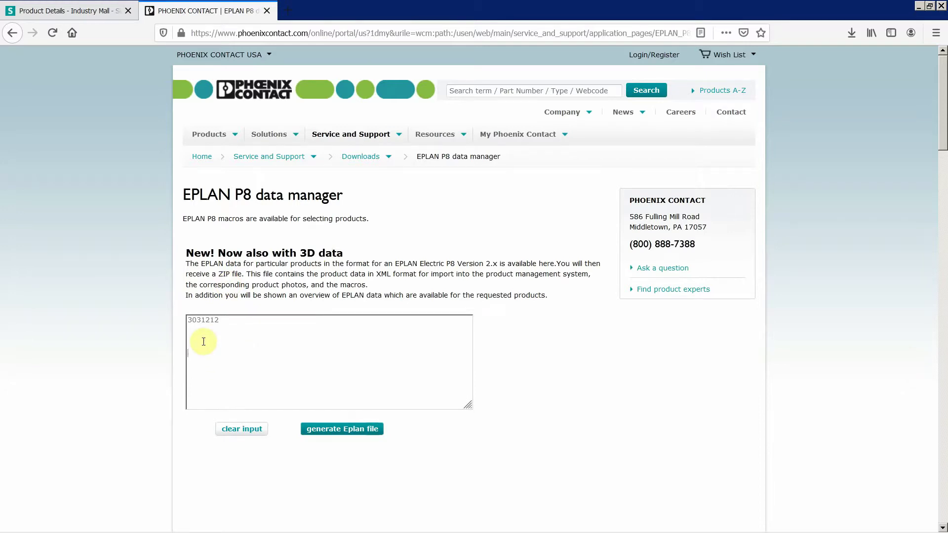
{"action": "left_click", "coordinate": [191, 327]}
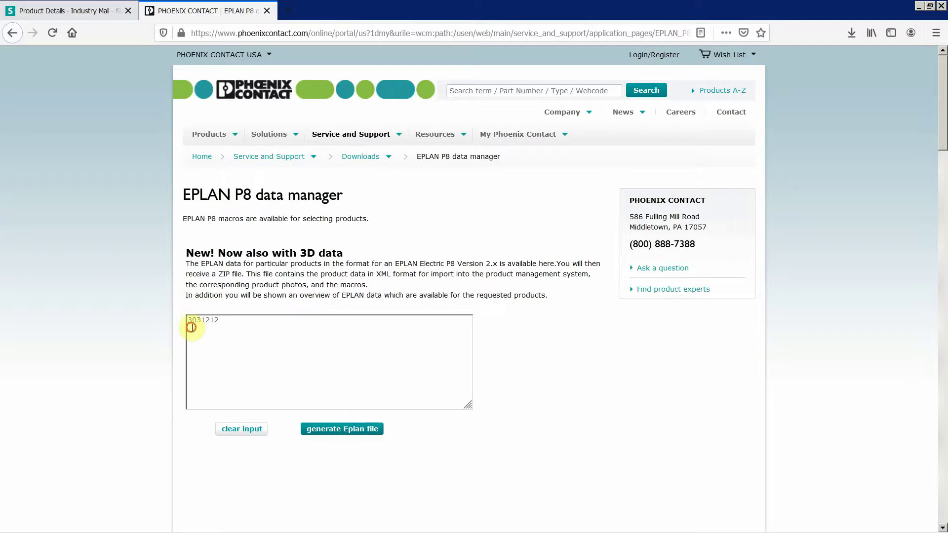
{"action": "left_click", "coordinate": [191, 354]}
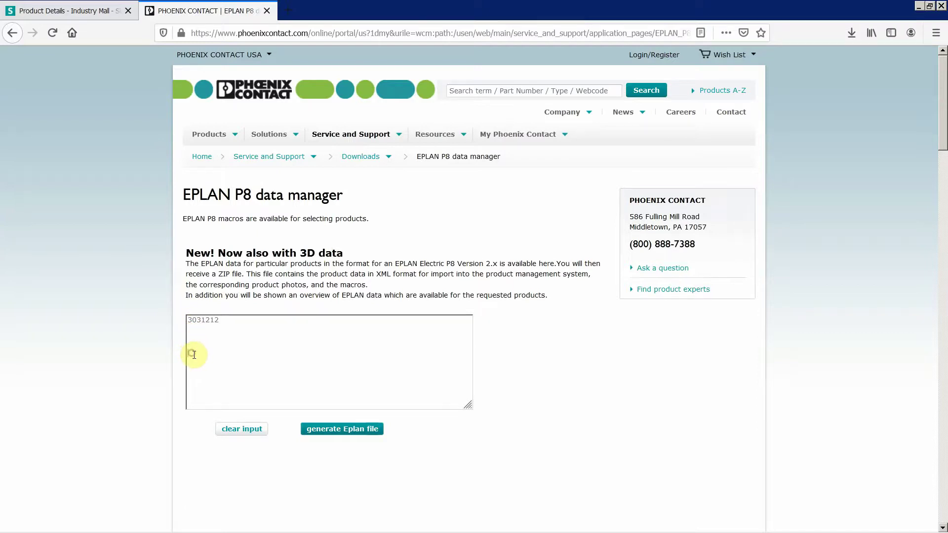
{"action": "key", "text": "BackSpace"}
- Copy order number 3031225 of PXC.3031225 in EPLAN parts management, then return to Firefox
{"action": "mouse_move", "coordinate": [167, 531]}
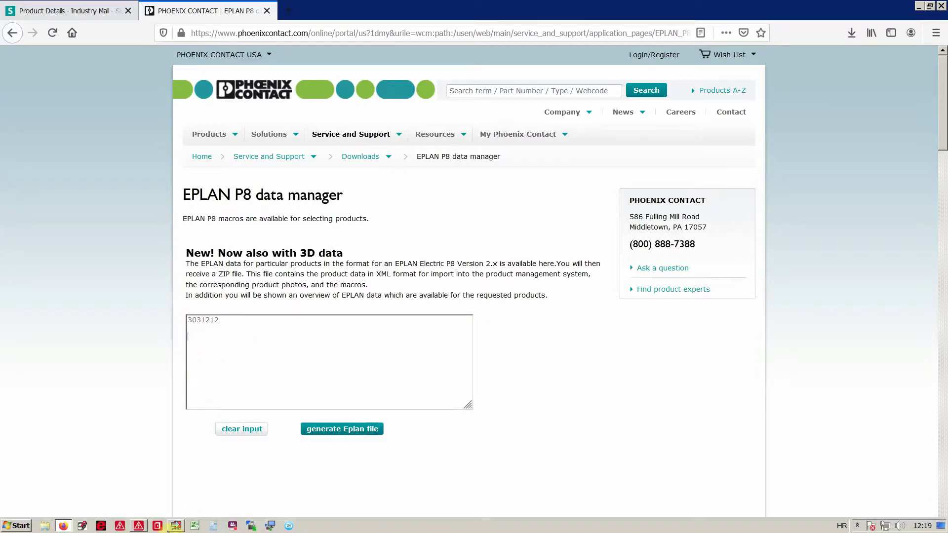
{"action": "left_click", "coordinate": [139, 526]}
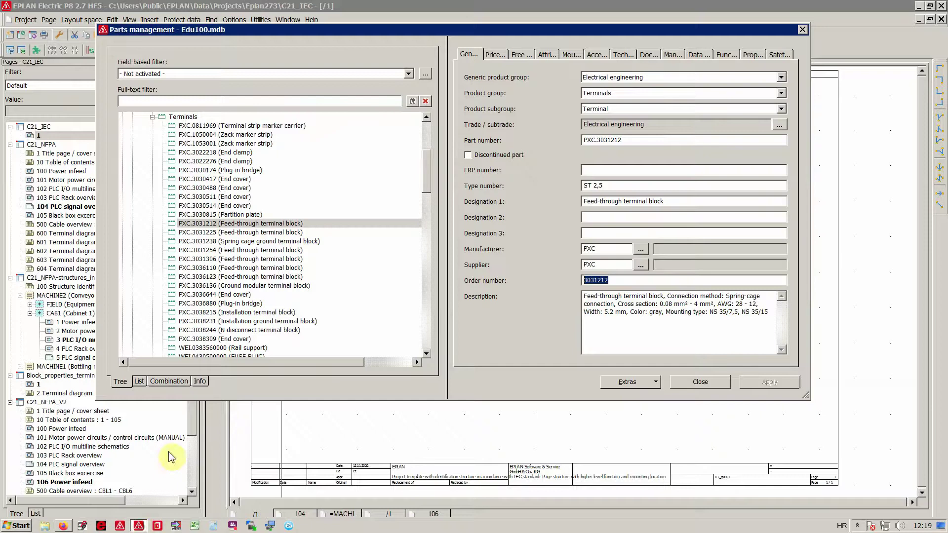
{"action": "left_click", "coordinate": [236, 232]}
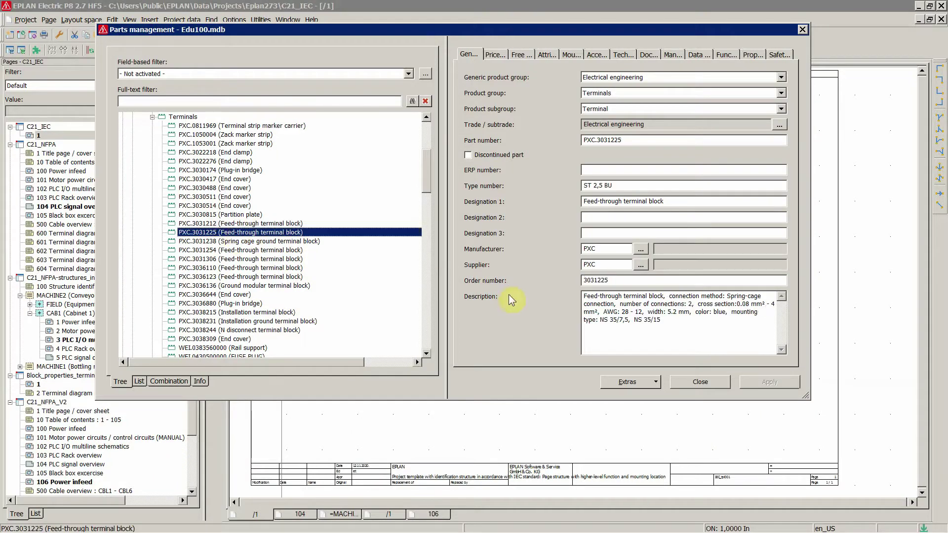
{"action": "left_click_drag", "start_coordinate": [614, 280], "coordinate": [570, 280]}
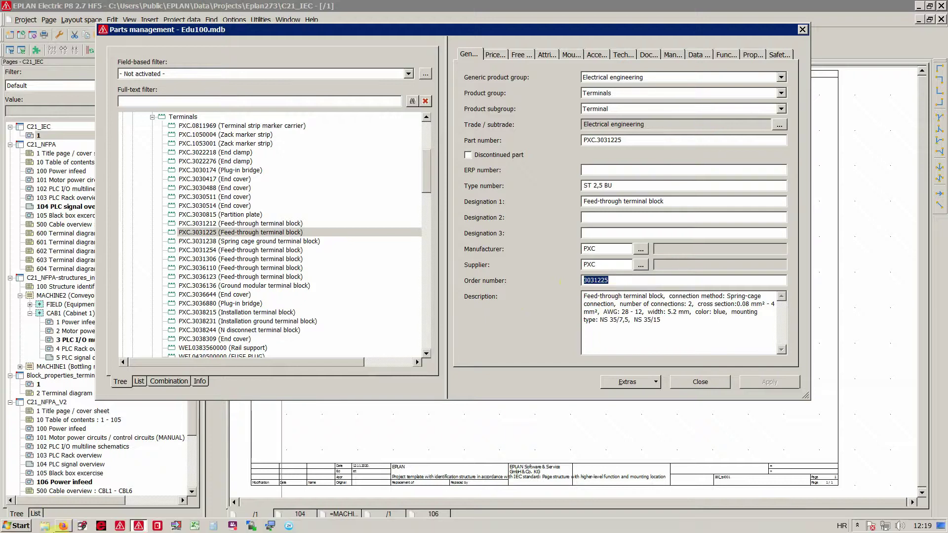
{"action": "left_click", "coordinate": [63, 526]}
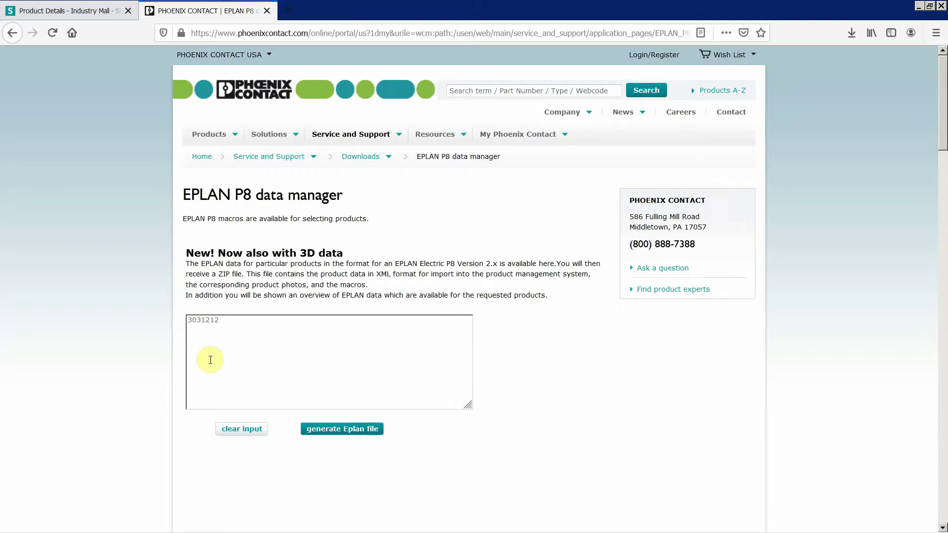
- Paste 3031225 on the second line of the part-number list
{"action": "key", "text": "ctrl+v"}
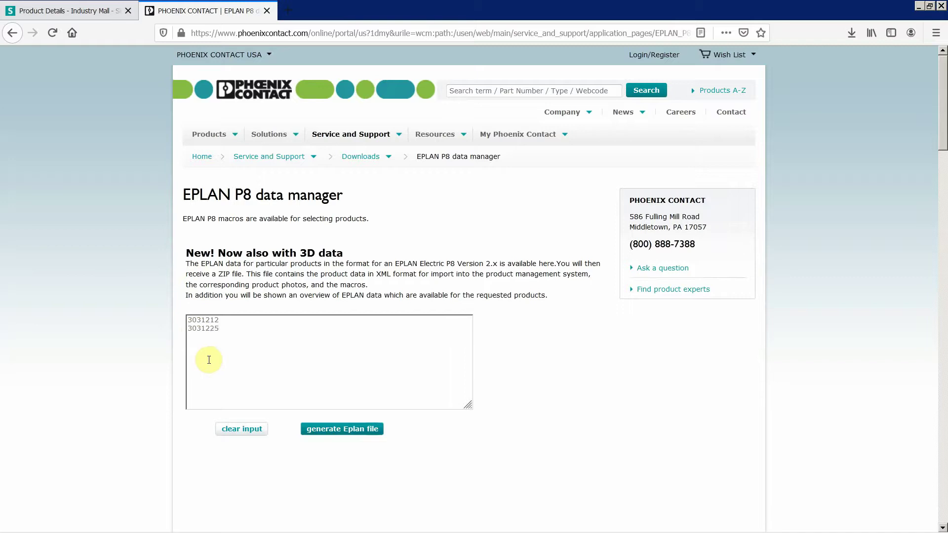
- Generate EPLAN data for 3031212 and 3031225 and save PHOENIX_CONTACT_EPLAN_P8_187277.zip
{"action": "left_click", "coordinate": [341, 434]}
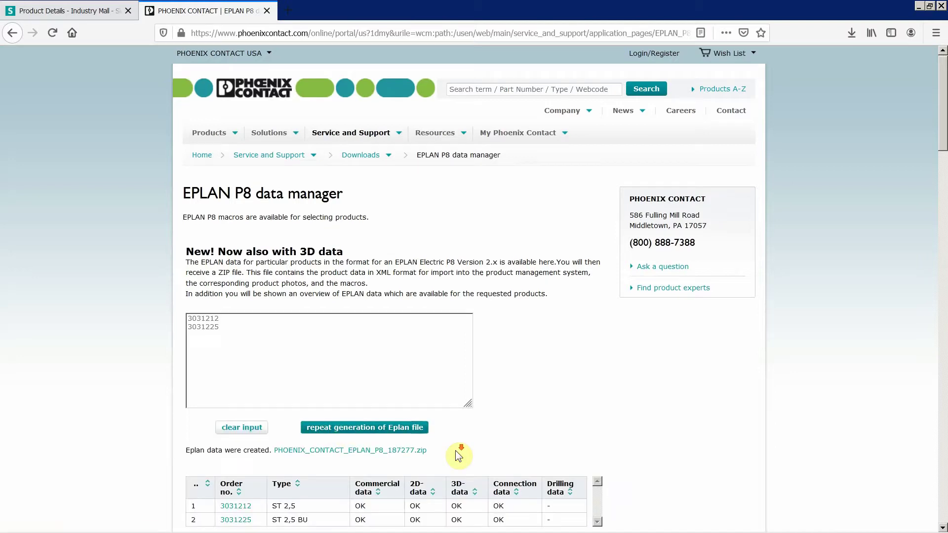
{"action": "scroll", "coordinate": [454, 450], "scroll_direction": "down", "scroll_amount": 5}
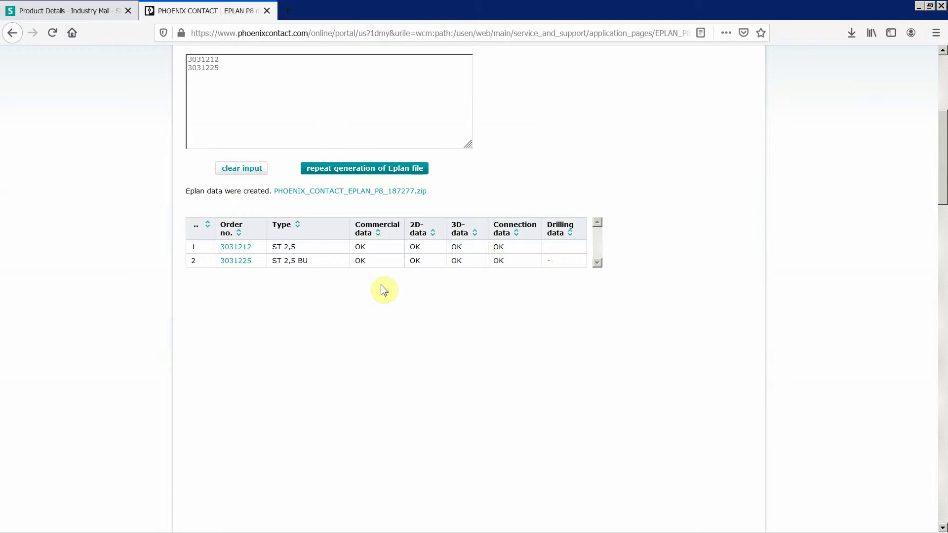
{"action": "left_click", "coordinate": [348, 192]}
{"action": "left_click", "coordinate": [418, 306]}
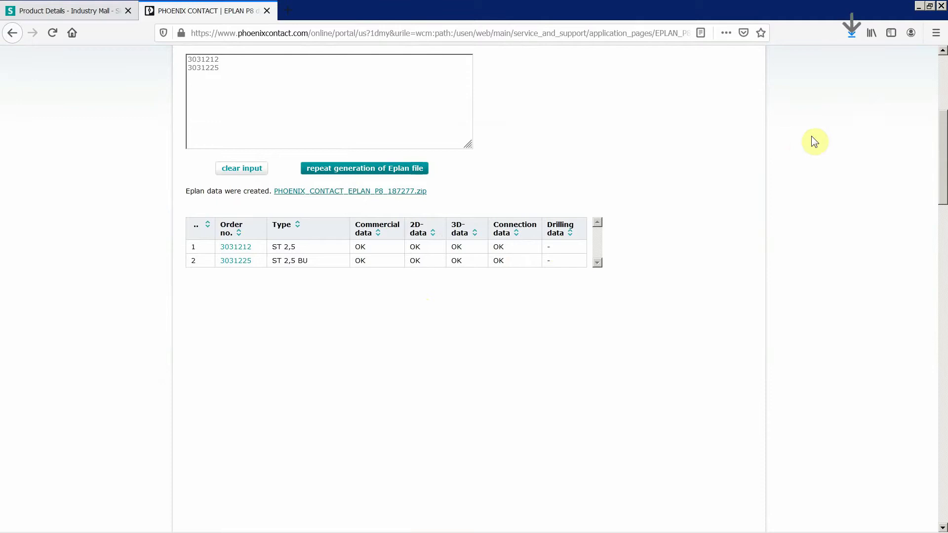
- Extract the downloaded zip and open the PHOENIX_CONTACT_EPLAN_P8_187277 folder with ep8_187277.xml
{"action": "left_click", "coordinate": [852, 33]}
{"action": "right_click", "coordinate": [713, 62]}
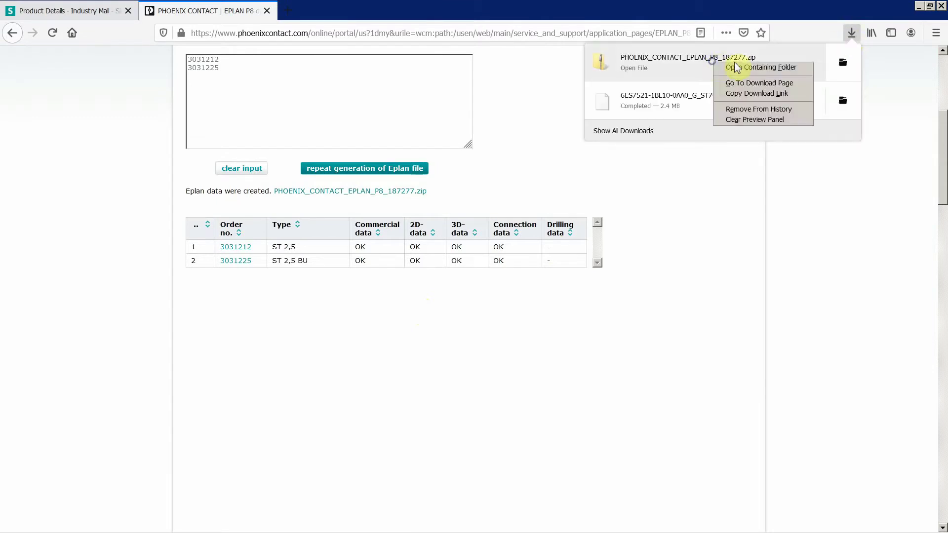
{"action": "left_click", "coordinate": [738, 64]}
{"action": "right_click", "coordinate": [279, 322]}
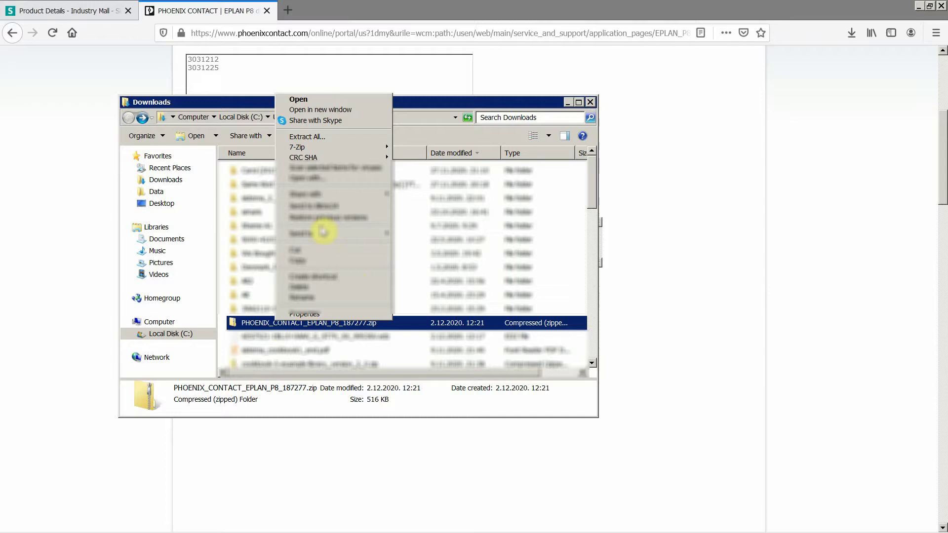
{"action": "left_click", "coordinate": [306, 282]}
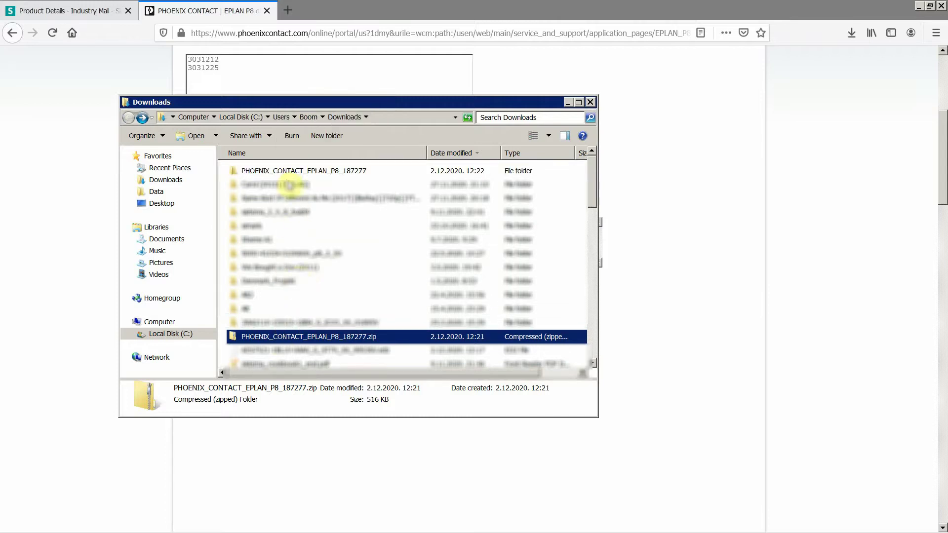
{"action": "left_click", "coordinate": [288, 172]}
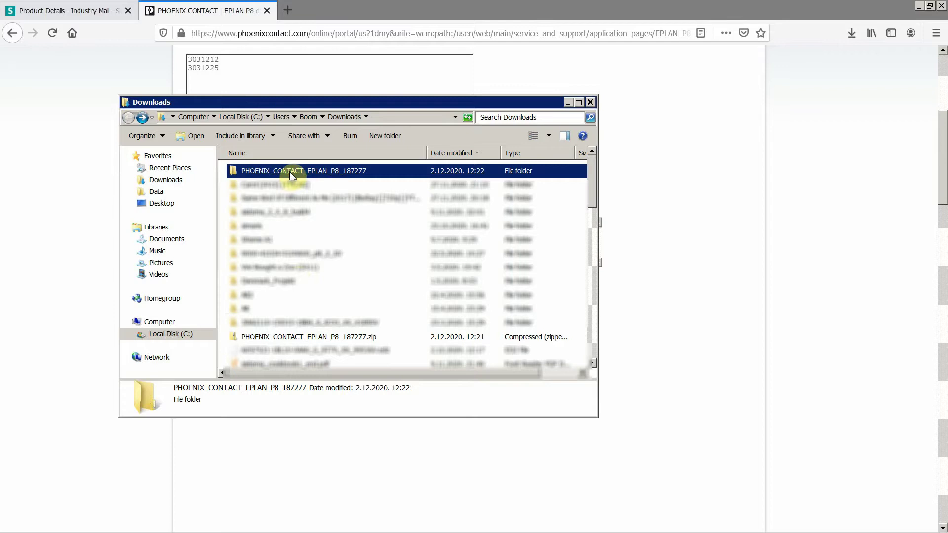
{"action": "double_click", "coordinate": [289, 171]}
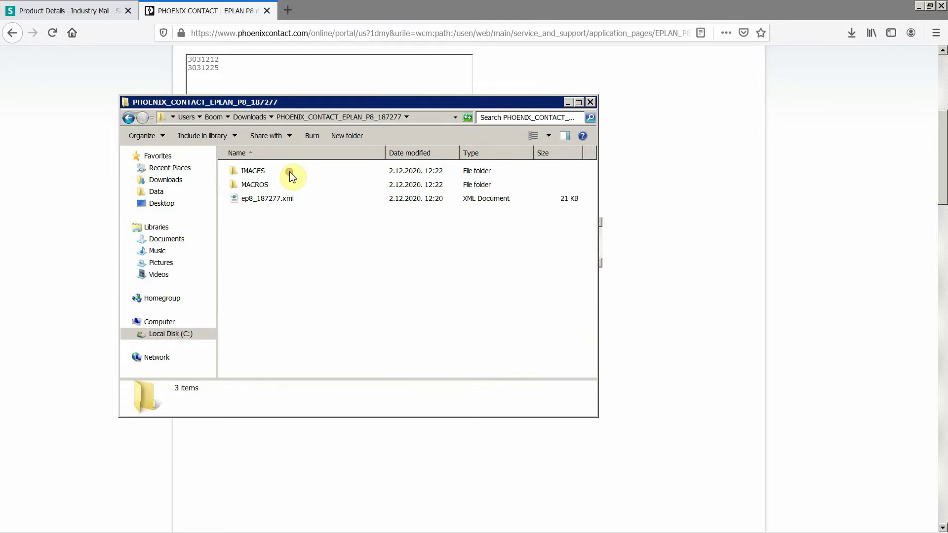
{"action": "left_click", "coordinate": [267, 205]}
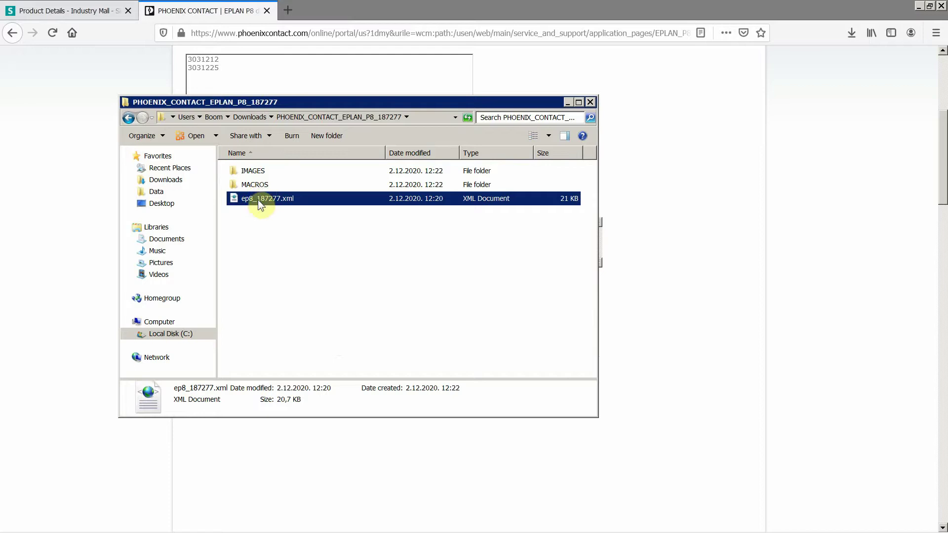
- Open MACROS\PXC\PXC and review the four 3031212 and 3031225 .ema macro files
{"action": "double_click", "coordinate": [259, 184]}
{"action": "double_click", "coordinate": [244, 170]}
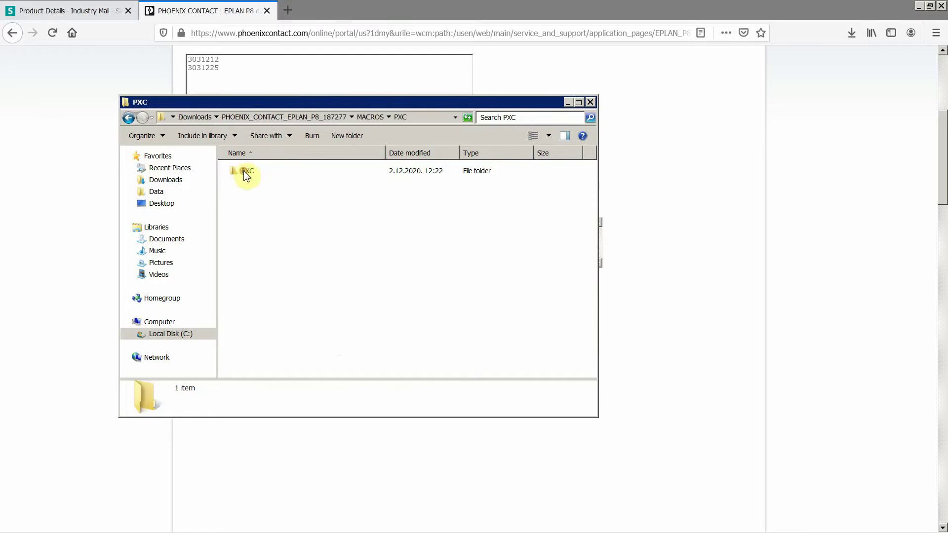
{"action": "left_click", "coordinate": [247, 173]}
{"action": "double_click", "coordinate": [247, 173]}
{"action": "left_click", "coordinate": [259, 172]}
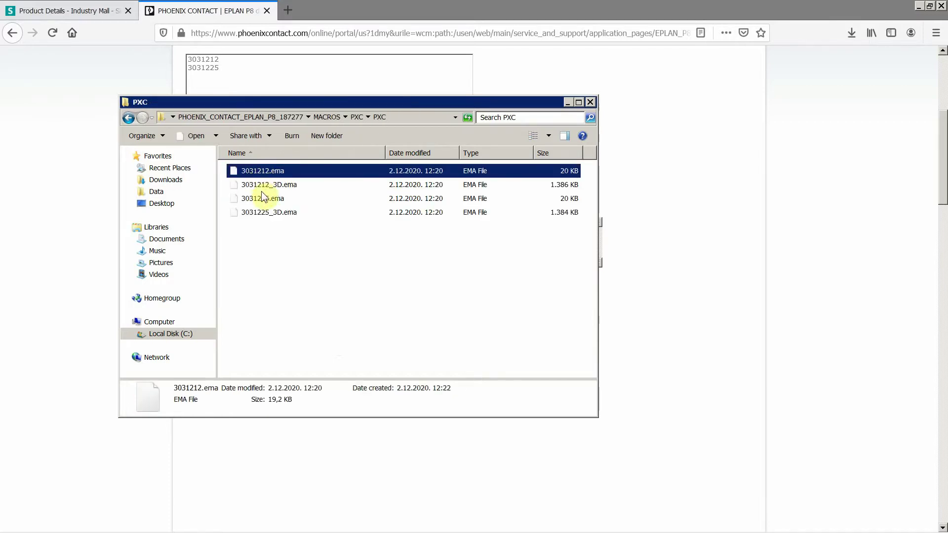
{"action": "left_click", "coordinate": [271, 184]}
{"action": "left_click", "coordinate": [270, 199]}
{"action": "left_click", "coordinate": [268, 212]}
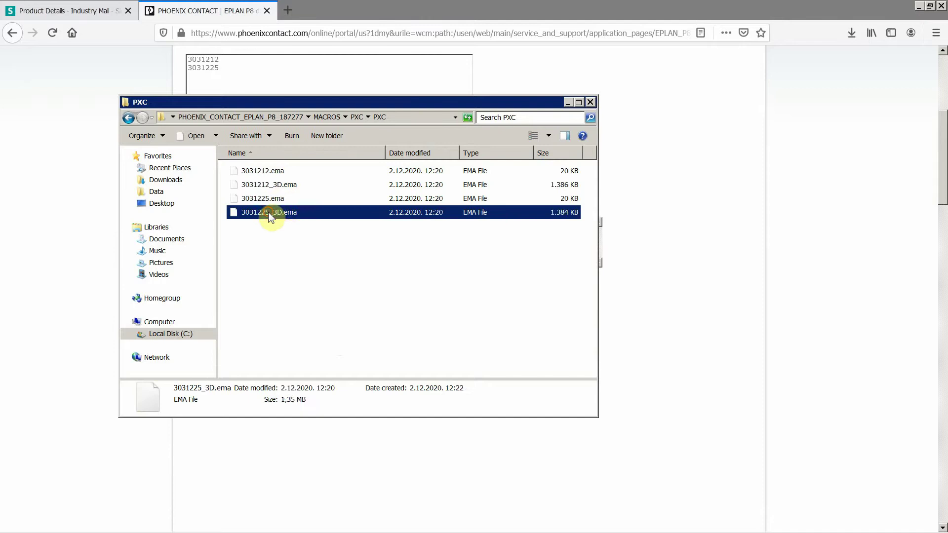
{"action": "left_click", "coordinate": [269, 173]}
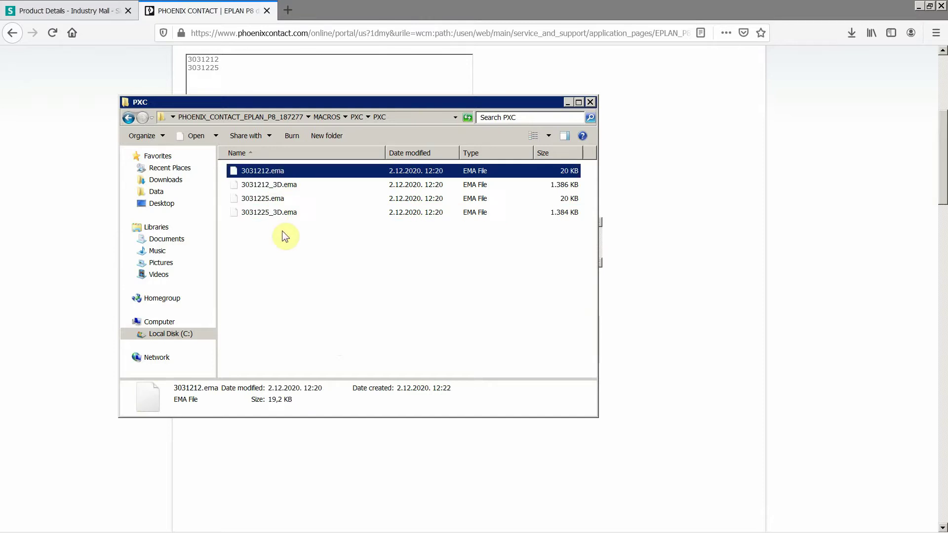
{"action": "left_click", "coordinate": [273, 185]}
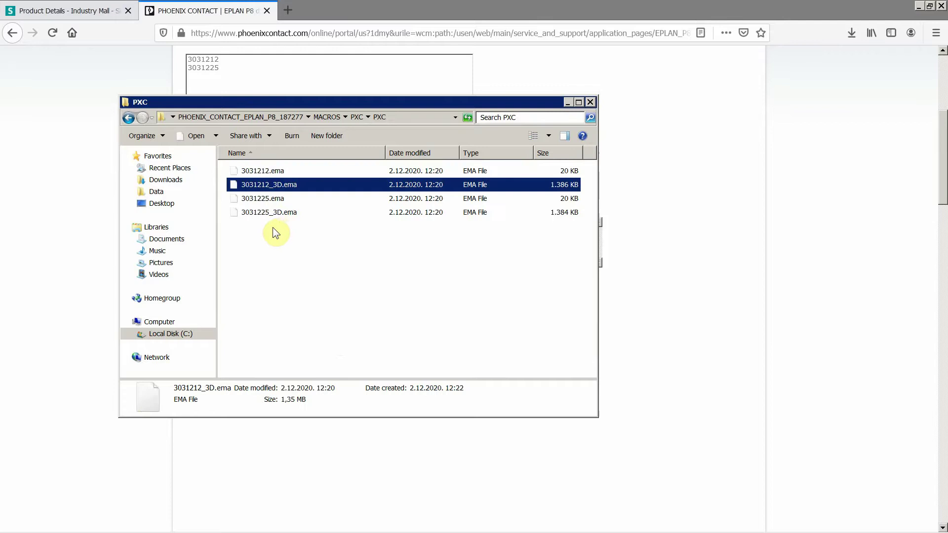
- Go back to the package folder and open IMAGES\PXC\PXC with its two jpg images
{"action": "left_click", "coordinate": [129, 118]}
{"action": "left_click", "coordinate": [129, 118]}
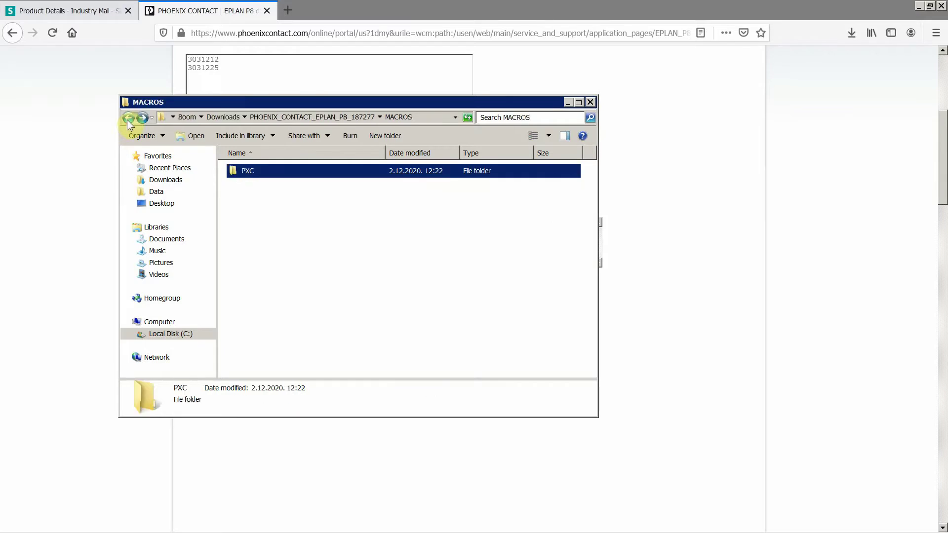
{"action": "left_click", "coordinate": [129, 118]}
{"action": "double_click", "coordinate": [253, 172]}
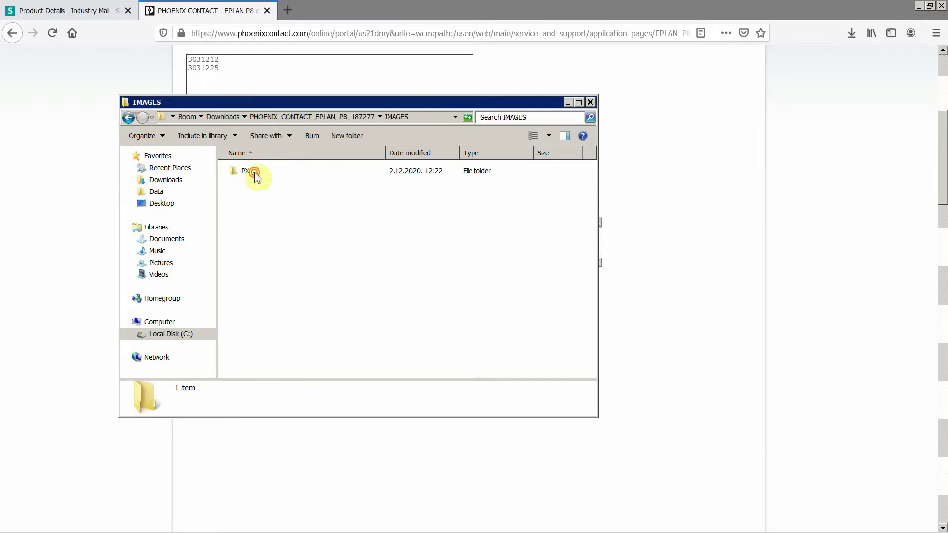
{"action": "double_click", "coordinate": [254, 172]}
{"action": "double_click", "coordinate": [254, 172]}
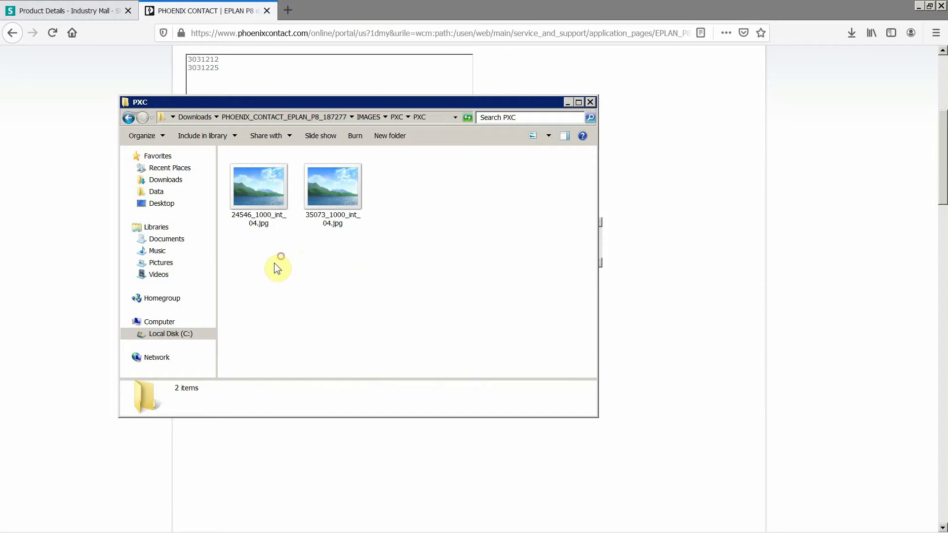
- Start a parts-database import in parts management with XML as the file type
{"action": "left_click", "coordinate": [137, 525]}
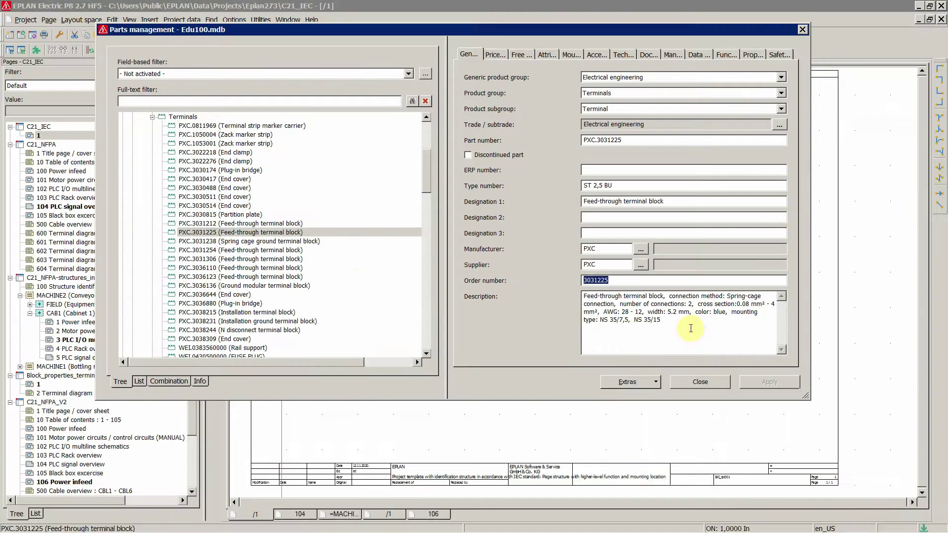
{"action": "left_click", "coordinate": [628, 382]}
{"action": "left_click", "coordinate": [671, 395]}
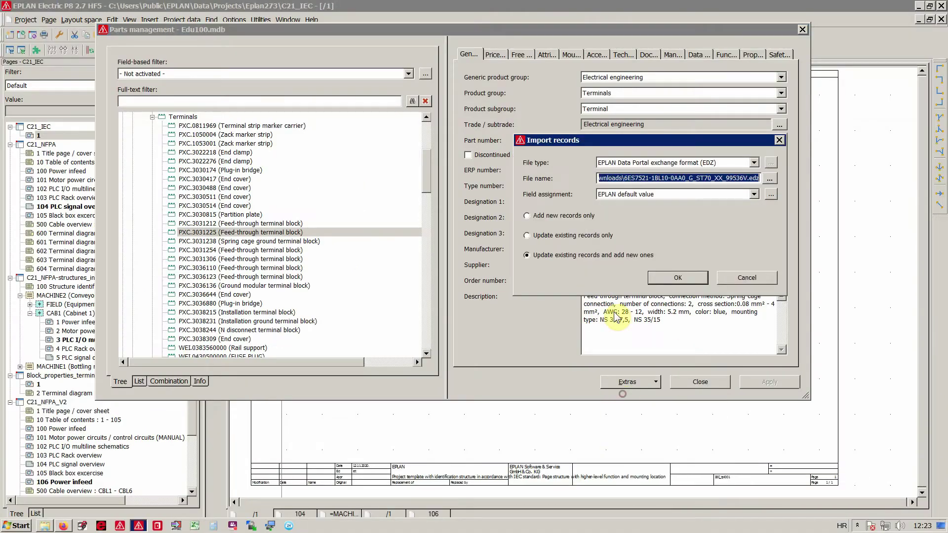
{"action": "left_click", "coordinate": [672, 163]}
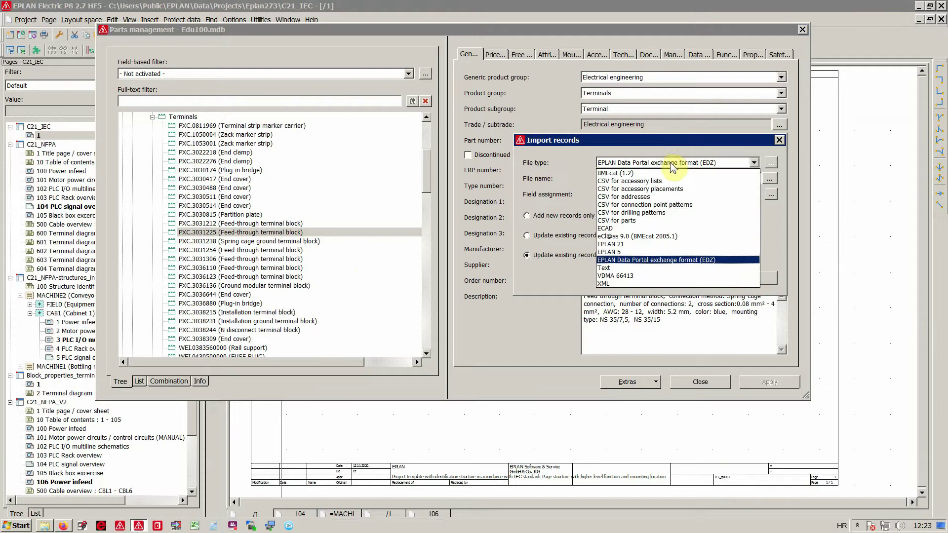
{"action": "left_click", "coordinate": [604, 283]}
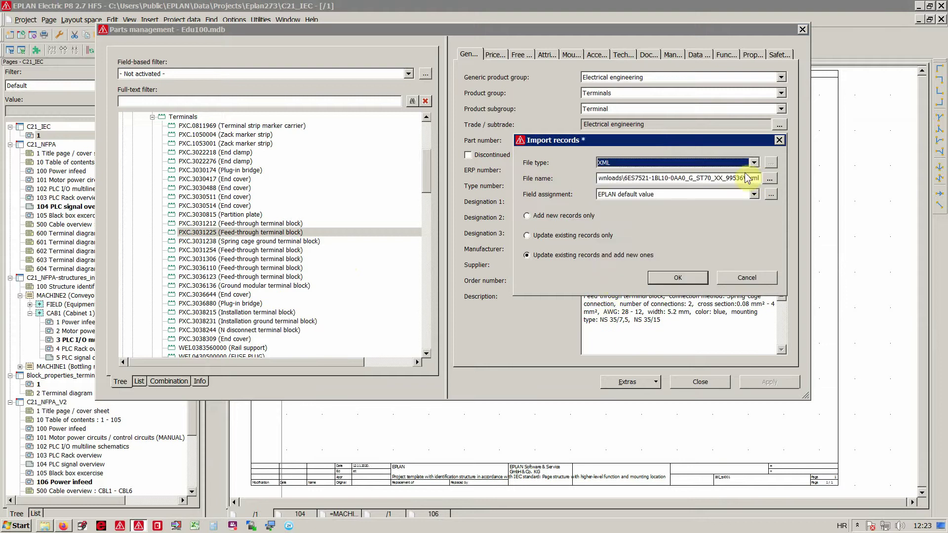
- Import ep8_187277.xml, updating existing records and adding new ones, then close parts management
{"action": "left_click", "coordinate": [770, 178]}
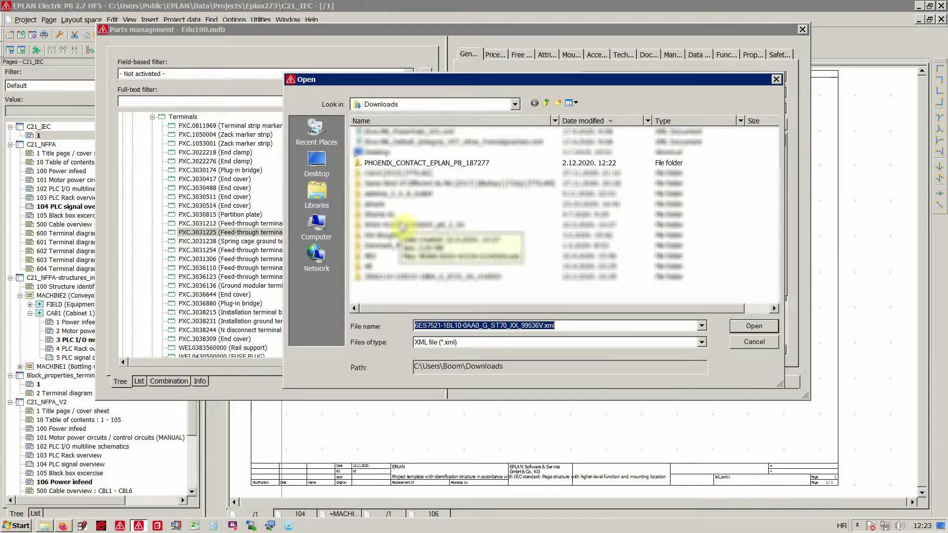
{"action": "double_click", "coordinate": [425, 164]}
{"action": "left_click", "coordinate": [392, 153]}
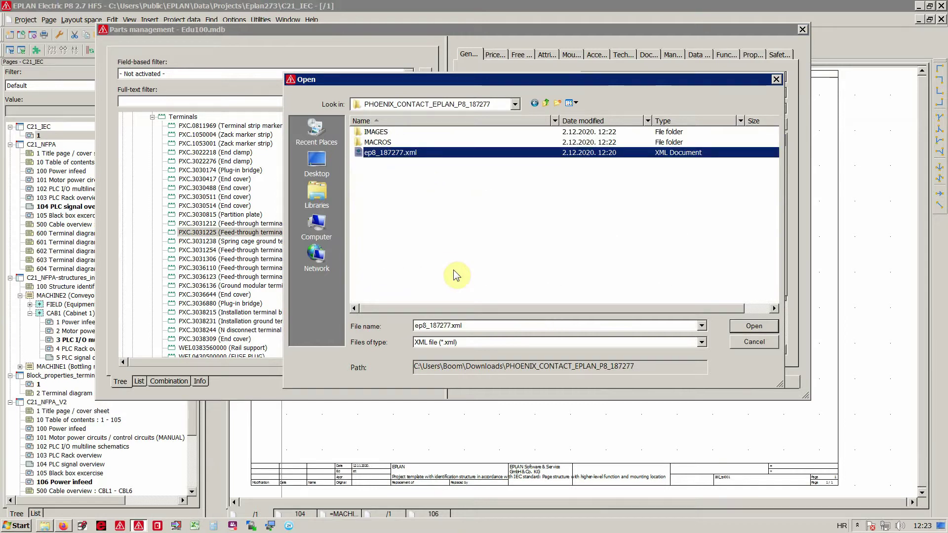
{"action": "left_click", "coordinate": [743, 328]}
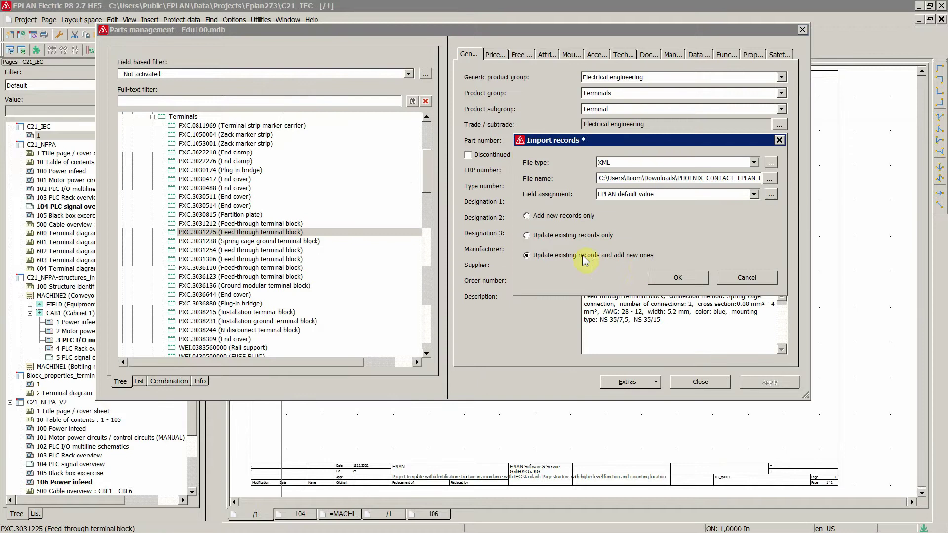
{"action": "left_click", "coordinate": [677, 278]}
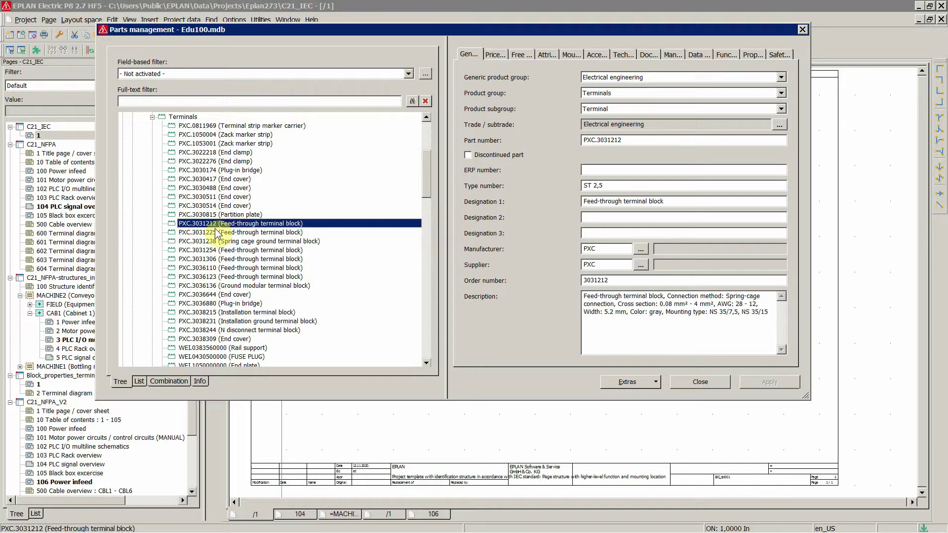
{"action": "left_click", "coordinate": [699, 386]}
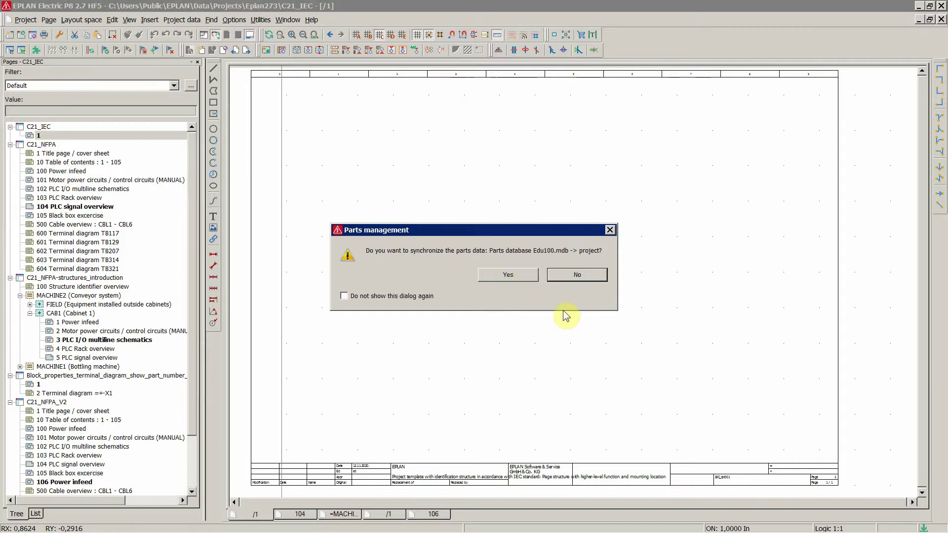
- Answer No to synchronizing the Edu100.mdb parts data into the project
{"action": "left_click", "coordinate": [577, 275]}
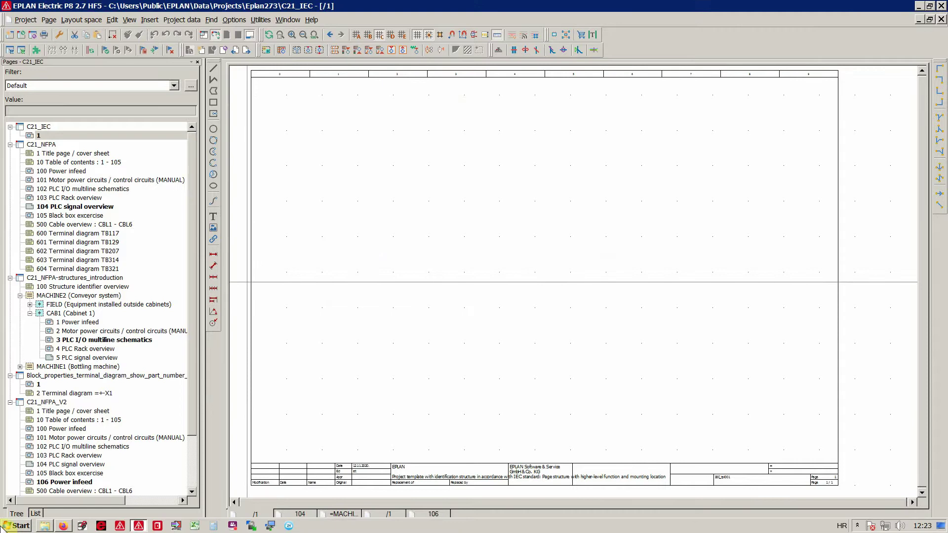
- Select the downloaded MACROS\PXC folder for copying
{"action": "left_click", "coordinate": [44, 527]}
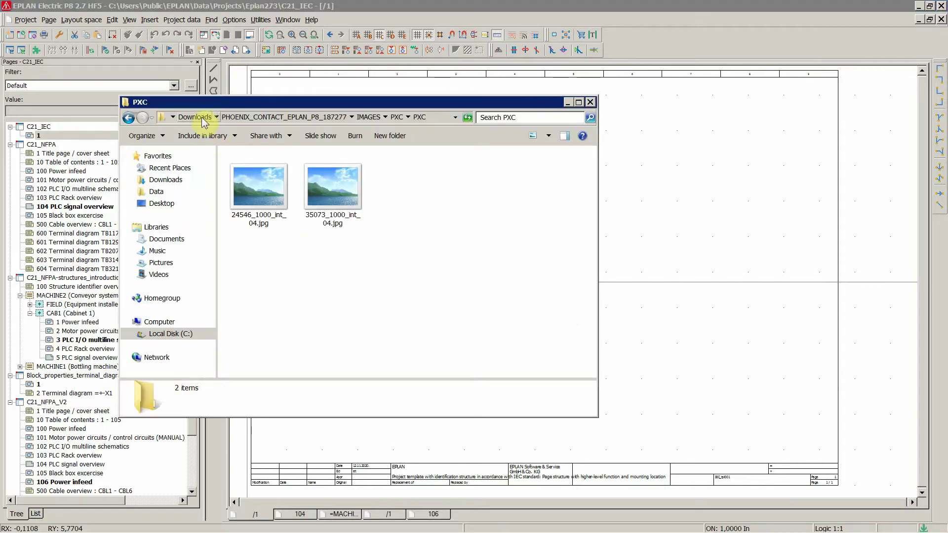
{"action": "left_click", "coordinate": [250, 118]}
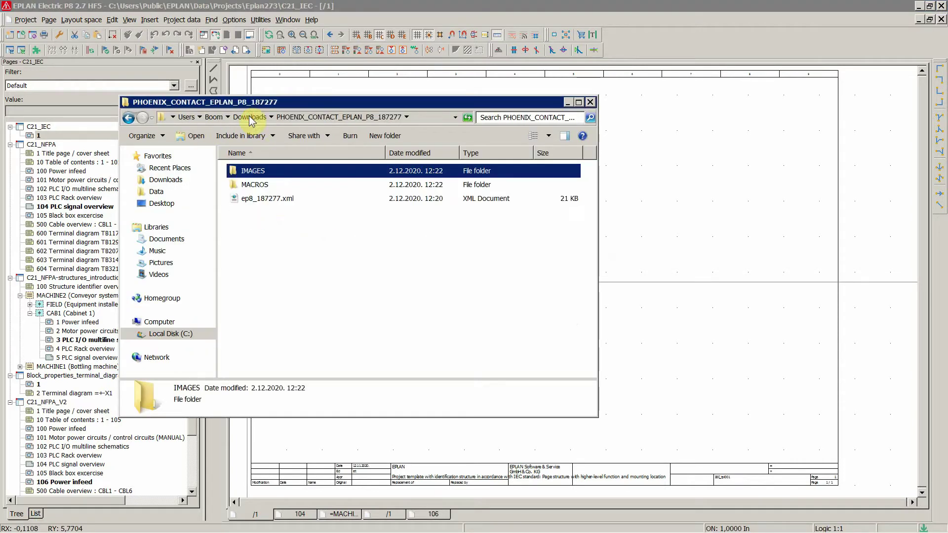
{"action": "left_click", "coordinate": [276, 232]}
{"action": "left_click", "coordinate": [256, 184]}
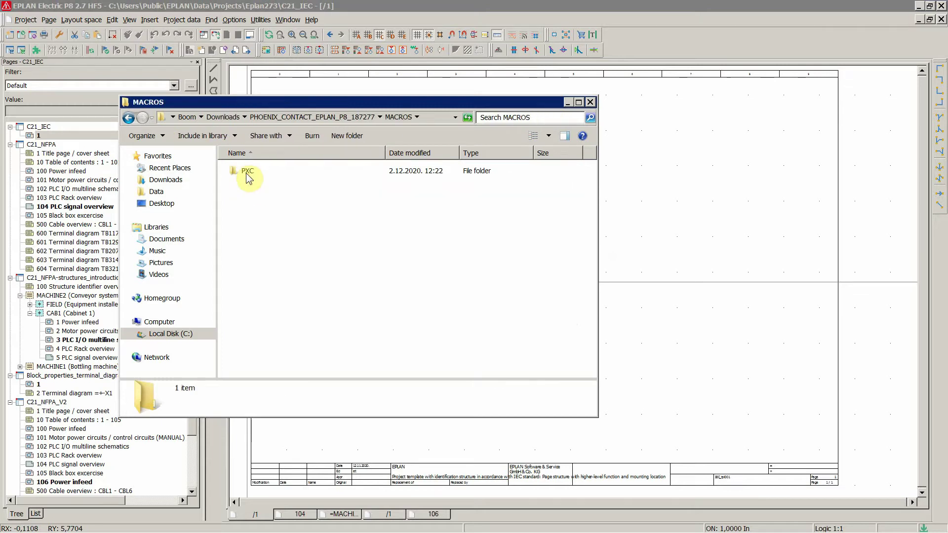
{"action": "left_click", "coordinate": [247, 171]}
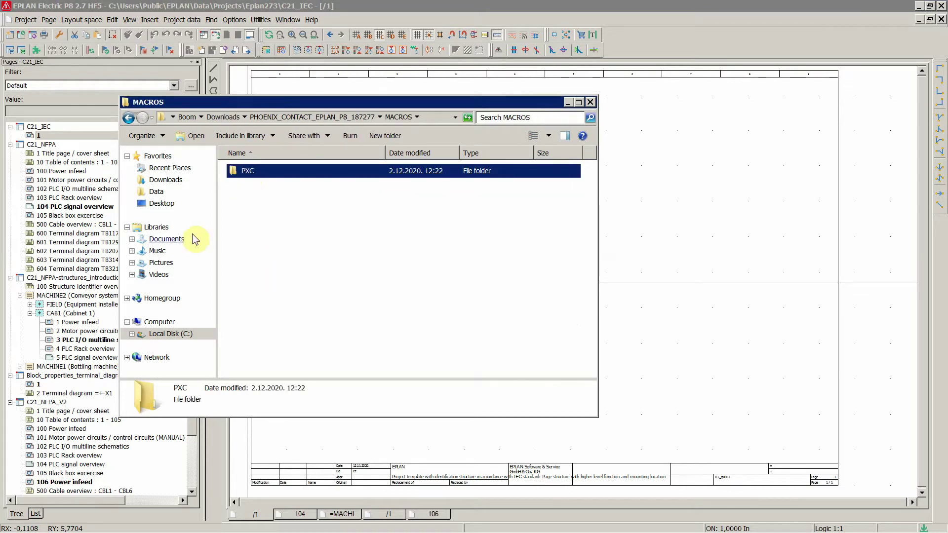
- Navigate to EPLAN's Data\Macros\Eplan273 folder and check its existing PXC folder
{"action": "left_click", "coordinate": [157, 193]}
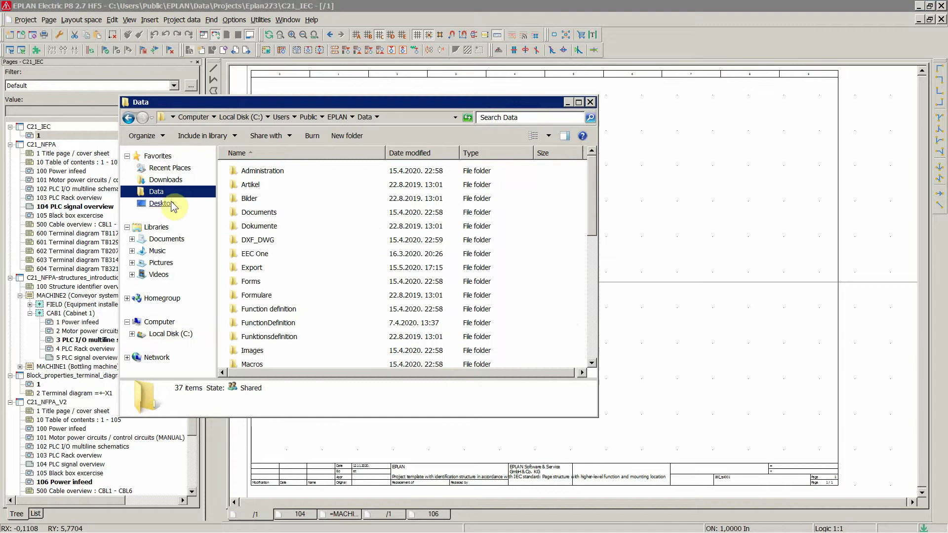
{"action": "left_click", "coordinate": [328, 296]}
{"action": "scroll", "coordinate": [328, 298], "scroll_direction": "down", "scroll_amount": 4}
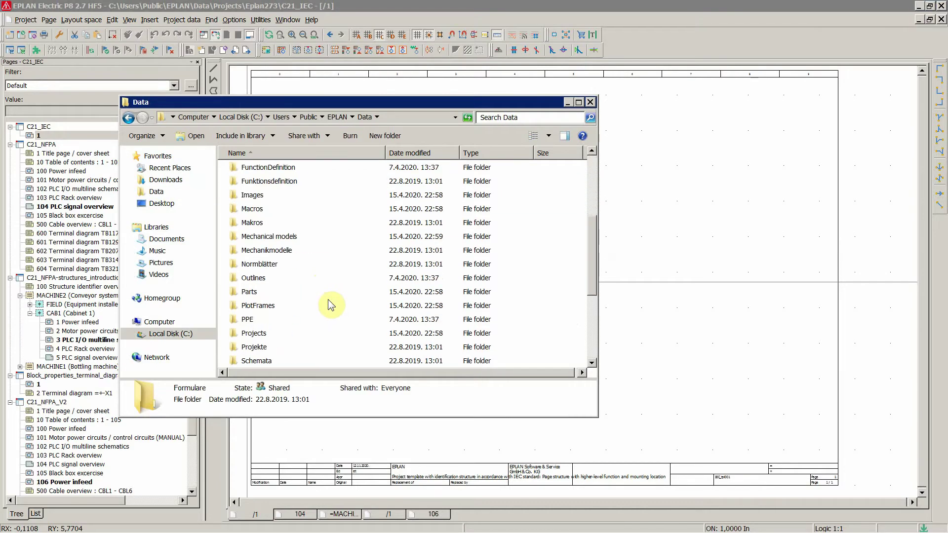
{"action": "double_click", "coordinate": [253, 211]}
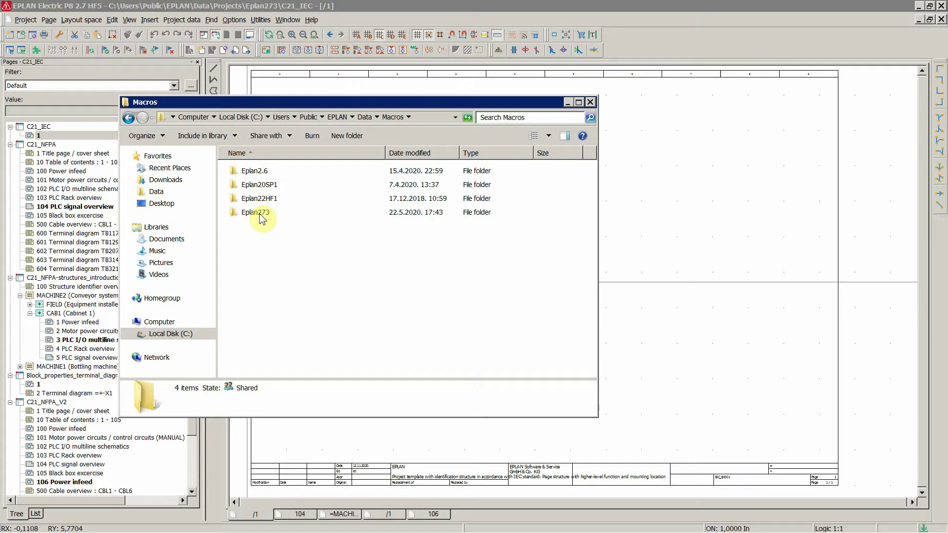
{"action": "double_click", "coordinate": [261, 216]}
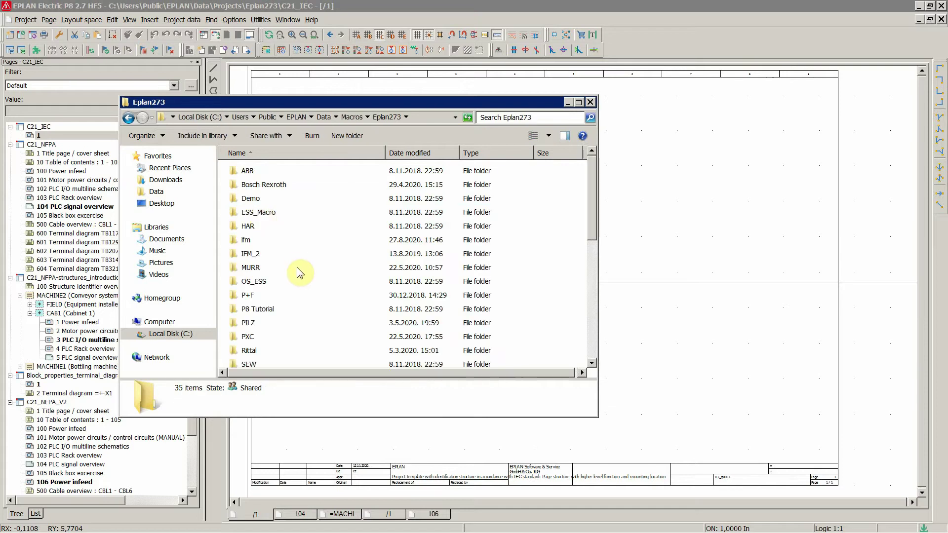
{"action": "left_click", "coordinate": [248, 337]}
{"action": "double_click", "coordinate": [248, 337]}
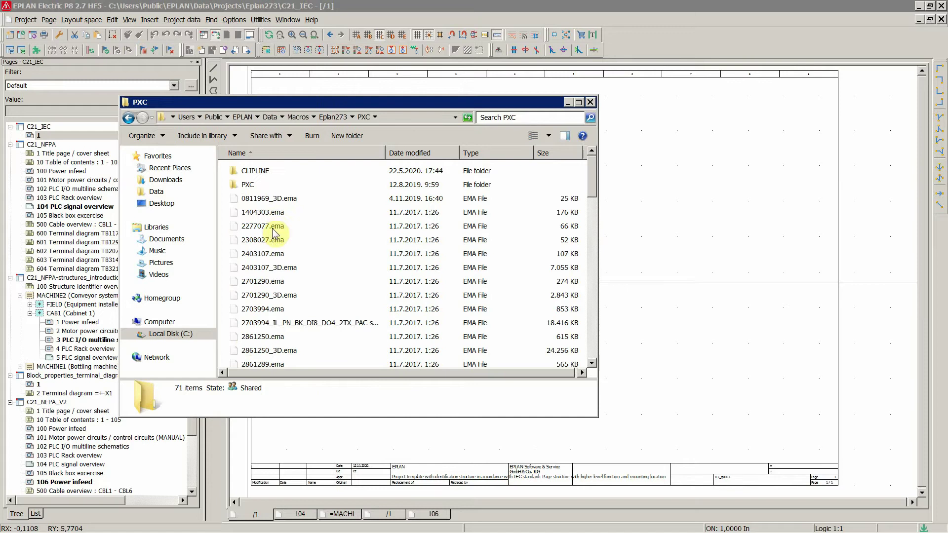
{"action": "left_click", "coordinate": [129, 118]}
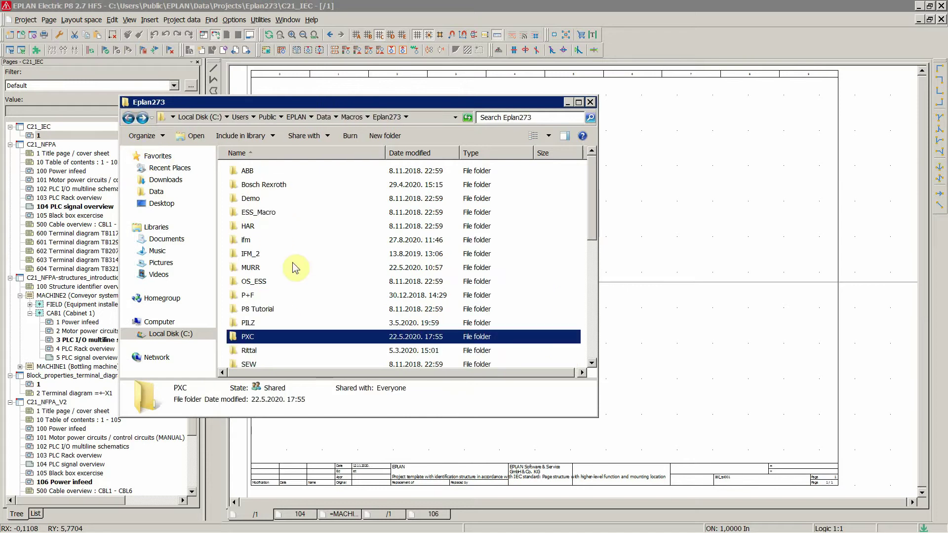
- Paste the PXC macro folder into Eplan273, merging it with the existing PXC folder
{"action": "left_click", "coordinate": [298, 310]}
{"action": "left_click", "coordinate": [497, 254]}
{"action": "right_click", "coordinate": [524, 283]}
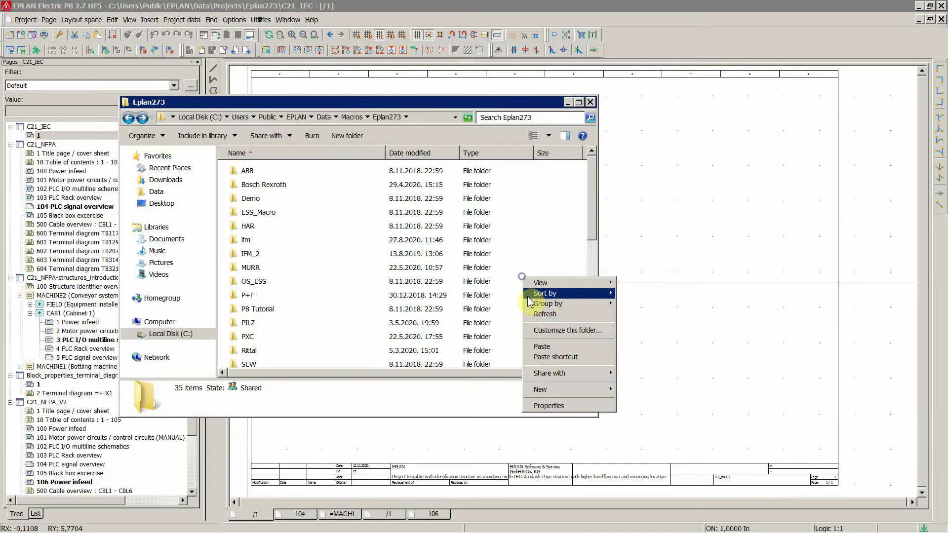
{"action": "left_click", "coordinate": [546, 346]}
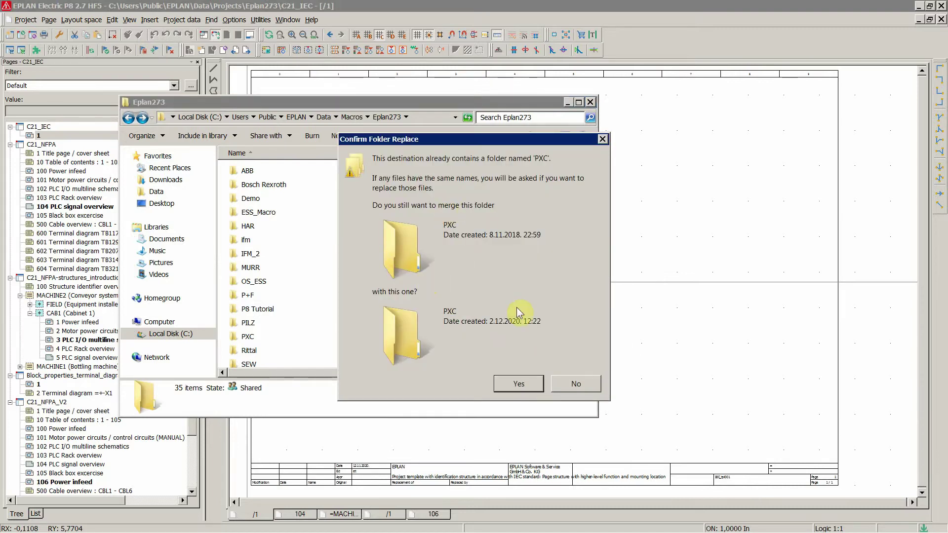
{"action": "left_click", "coordinate": [519, 384]}
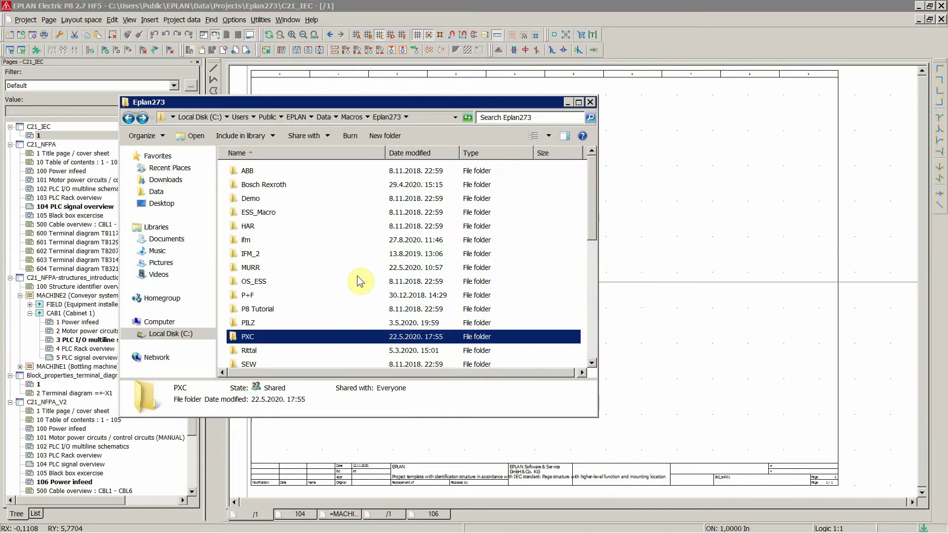
- Check the merged PXC folder for the 3031212 and 3031225 .ema macros
{"action": "double_click", "coordinate": [250, 338]}
{"action": "left_click", "coordinate": [262, 269]}
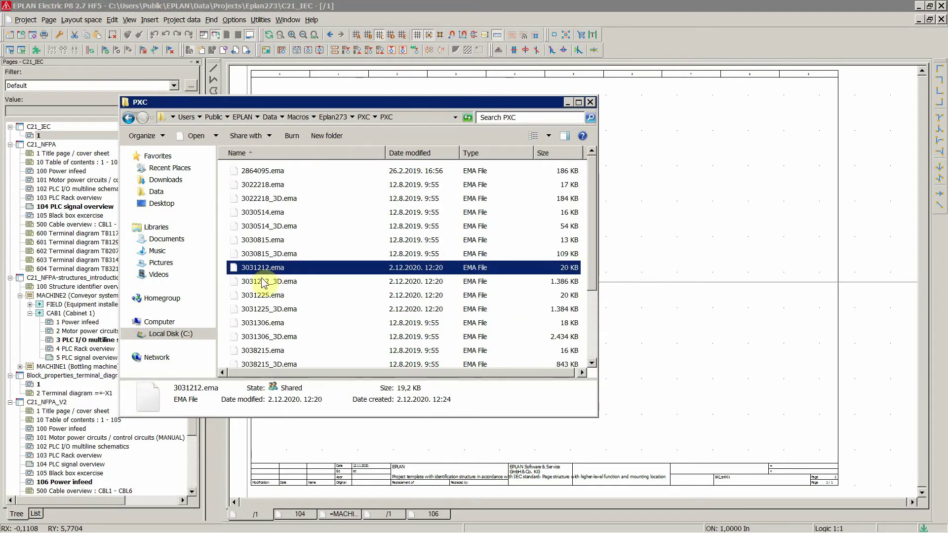
{"action": "left_click", "coordinate": [263, 281]}
{"action": "left_click", "coordinate": [267, 295]}
{"action": "left_click", "coordinate": [279, 309]}
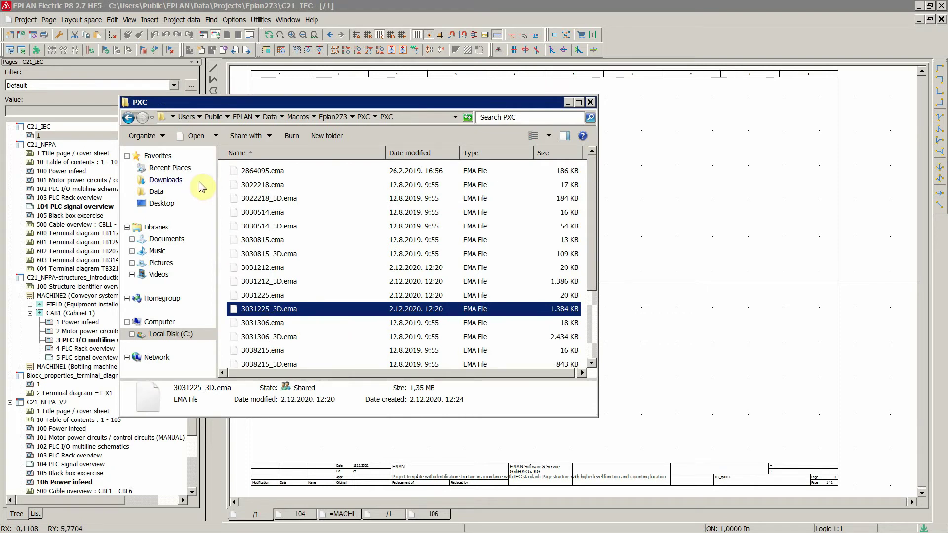
- Return to the extracted PHOENIX_CONTACT_EPLAN_P8_187277 package folder
{"action": "left_click", "coordinate": [129, 118]}
{"action": "left_click", "coordinate": [128, 118]}
{"action": "left_click", "coordinate": [129, 118]}
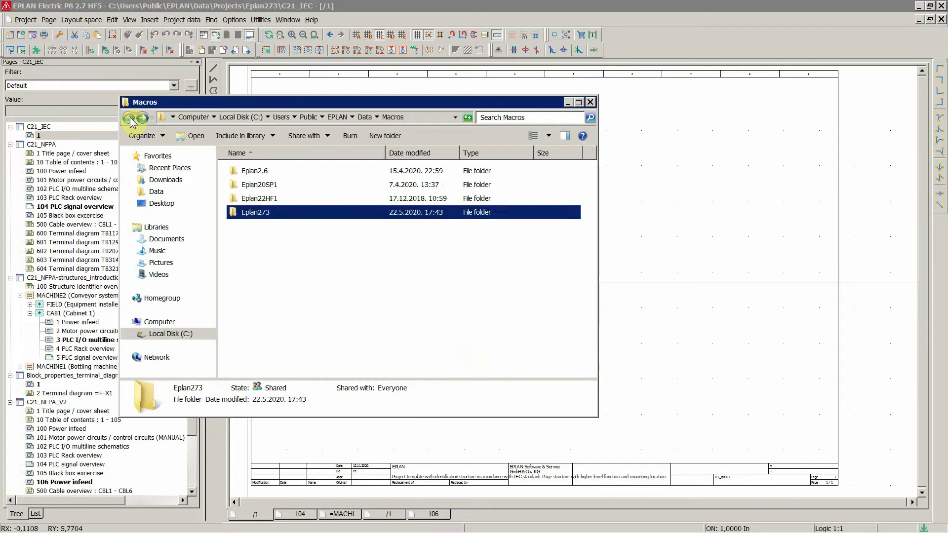
{"action": "left_click", "coordinate": [129, 118]}
{"action": "left_click", "coordinate": [128, 118]}
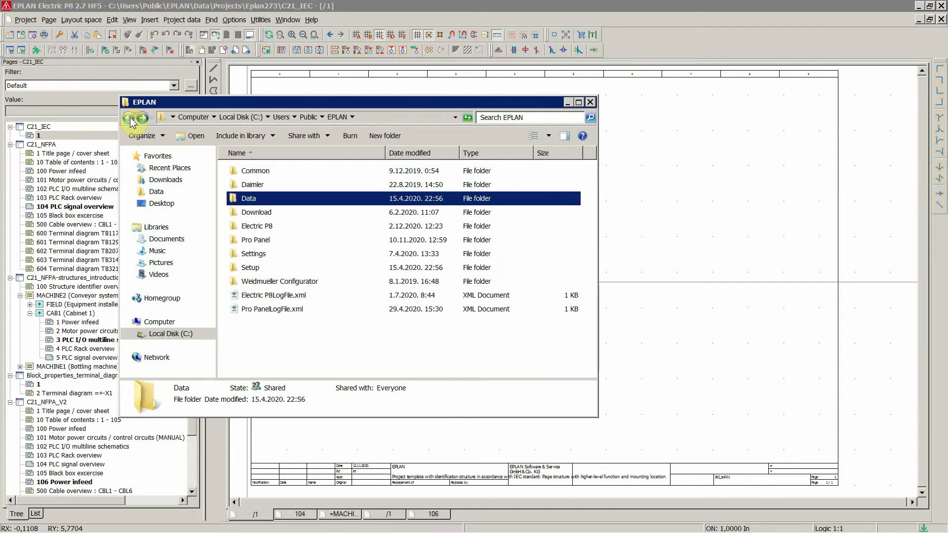
{"action": "left_click", "coordinate": [129, 118]}
{"action": "left_click", "coordinate": [130, 118]}
{"action": "left_click", "coordinate": [129, 118]}
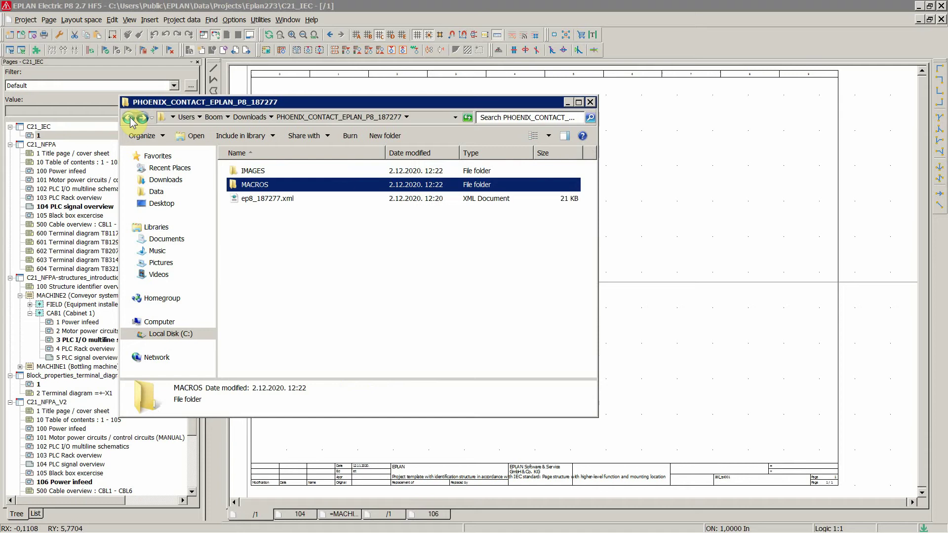
- Copy the PXC folder from the downloaded IMAGES into Data\Images\Eplan273, merging with the existing PXC folder
{"action": "double_click", "coordinate": [248, 173]}
{"action": "left_click", "coordinate": [250, 170]}
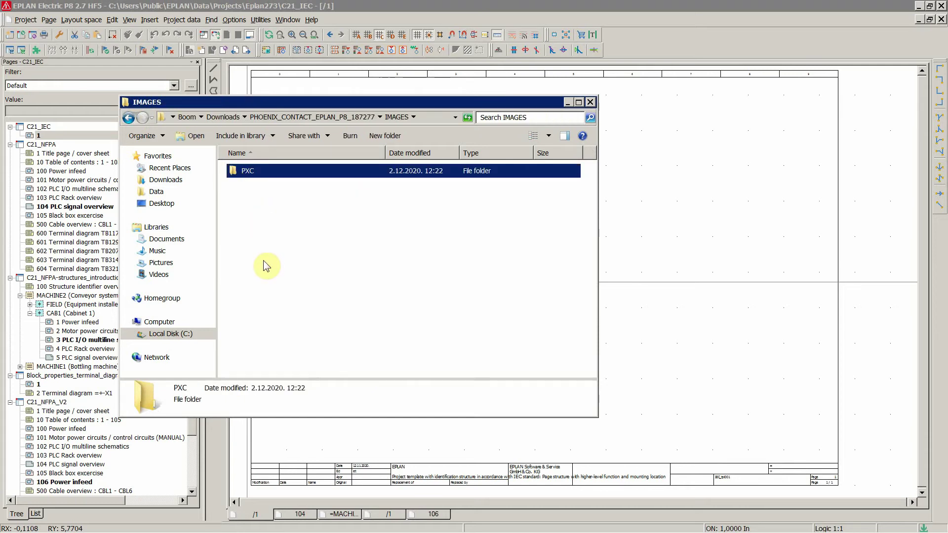
{"action": "left_click", "coordinate": [129, 120]}
{"action": "left_click", "coordinate": [156, 192]}
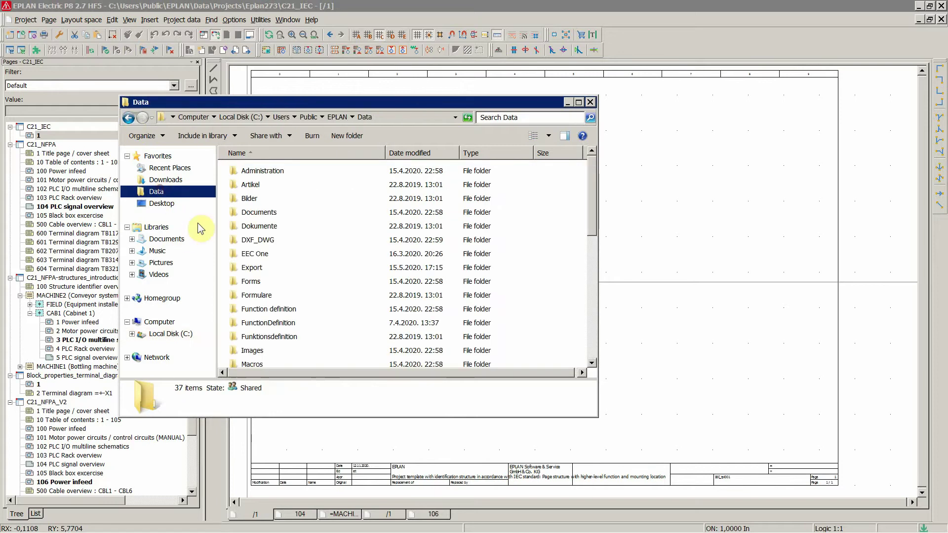
{"action": "left_click", "coordinate": [291, 282]}
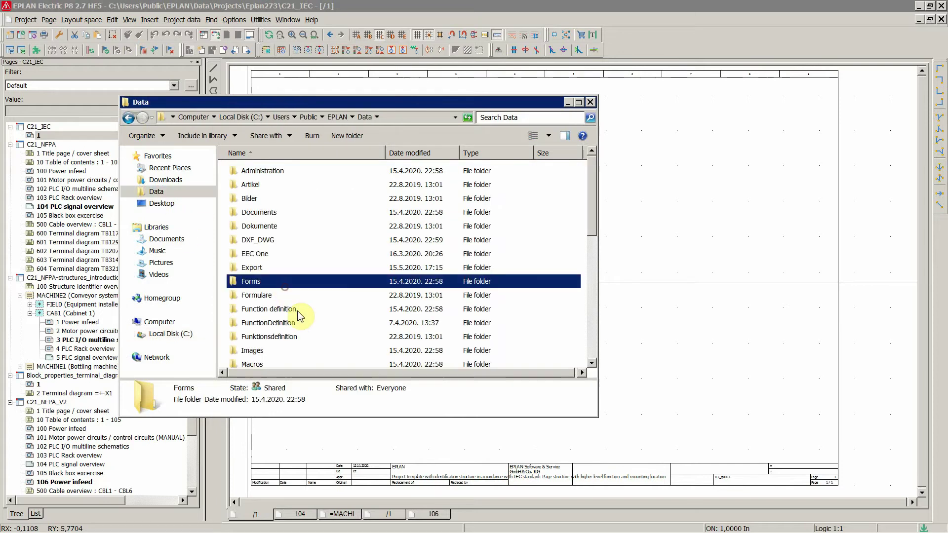
{"action": "double_click", "coordinate": [247, 353]}
{"action": "double_click", "coordinate": [257, 213]}
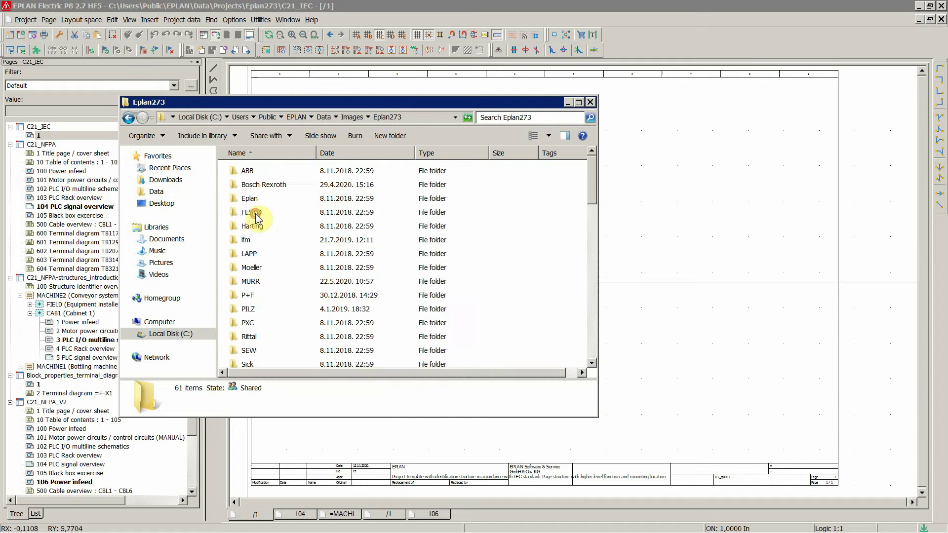
{"action": "key", "text": "ctrl+v"}
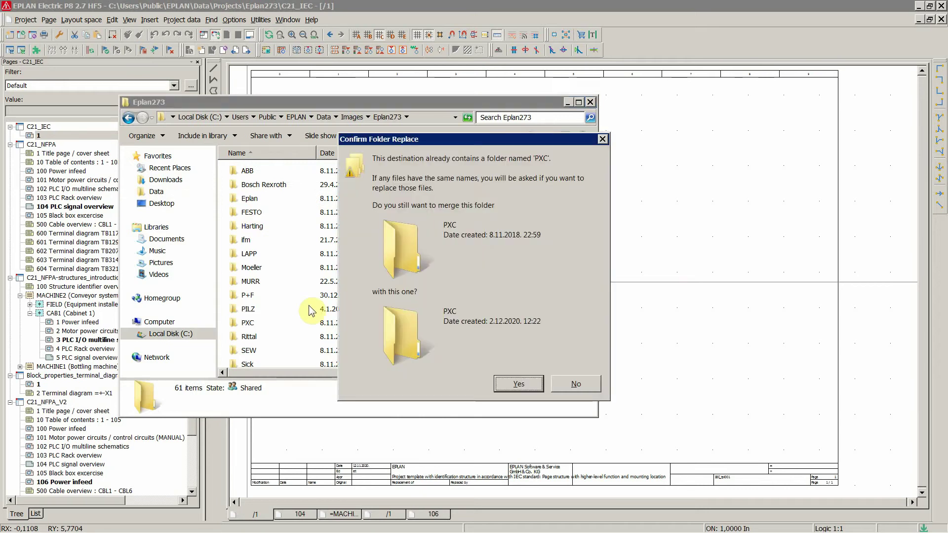
{"action": "left_click", "coordinate": [517, 385]}
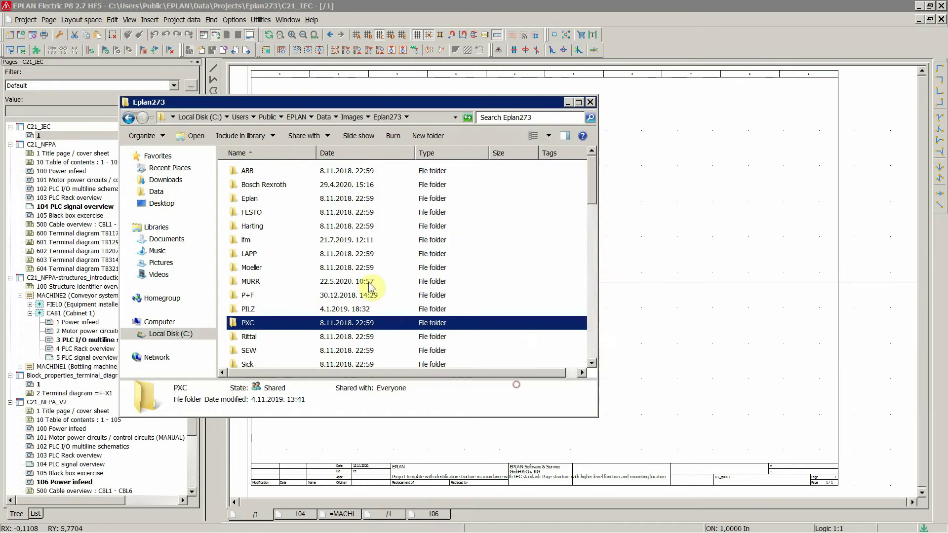
- Open Parts management from the Utilities > Parts menu in EPLAN
{"action": "left_click", "coordinate": [618, 256]}
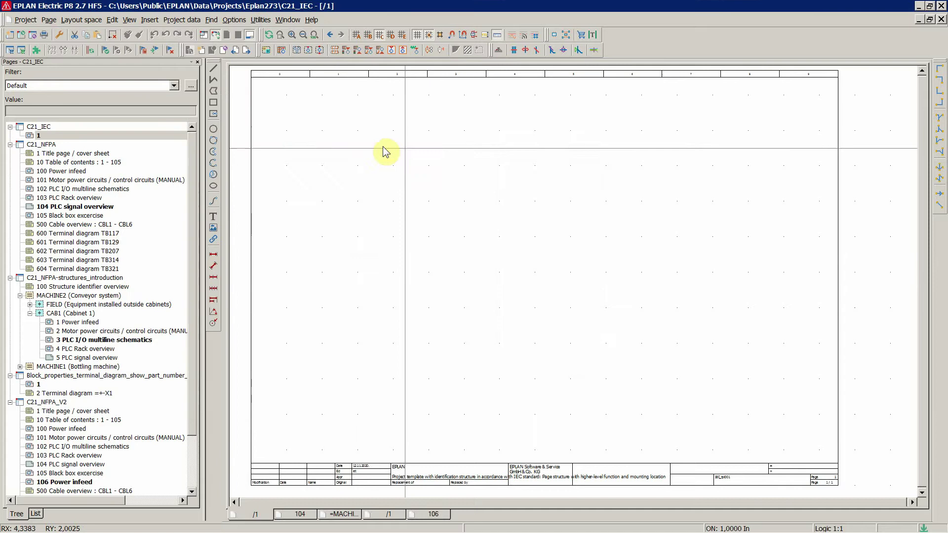
{"action": "left_click", "coordinate": [261, 19]}
{"action": "mouse_move", "coordinate": [279, 175]}
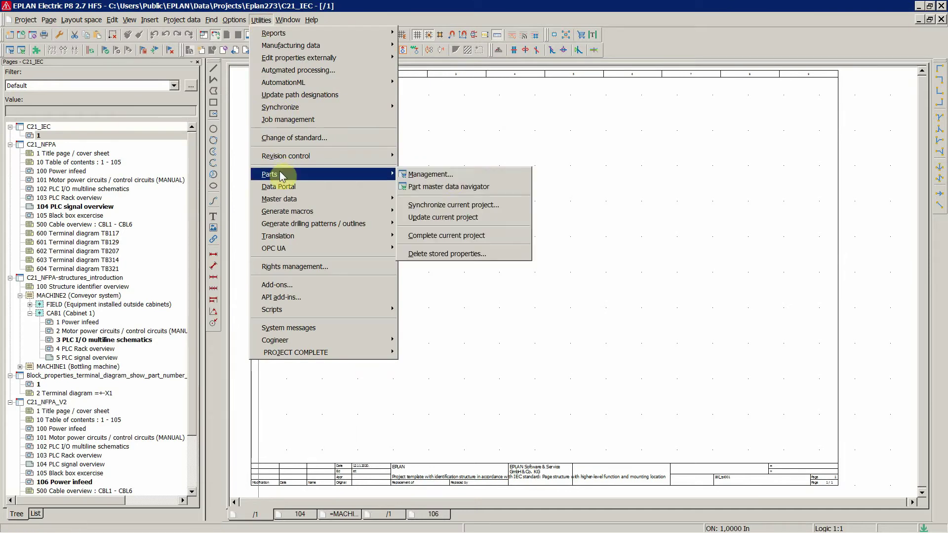
{"action": "left_click", "coordinate": [445, 175]}
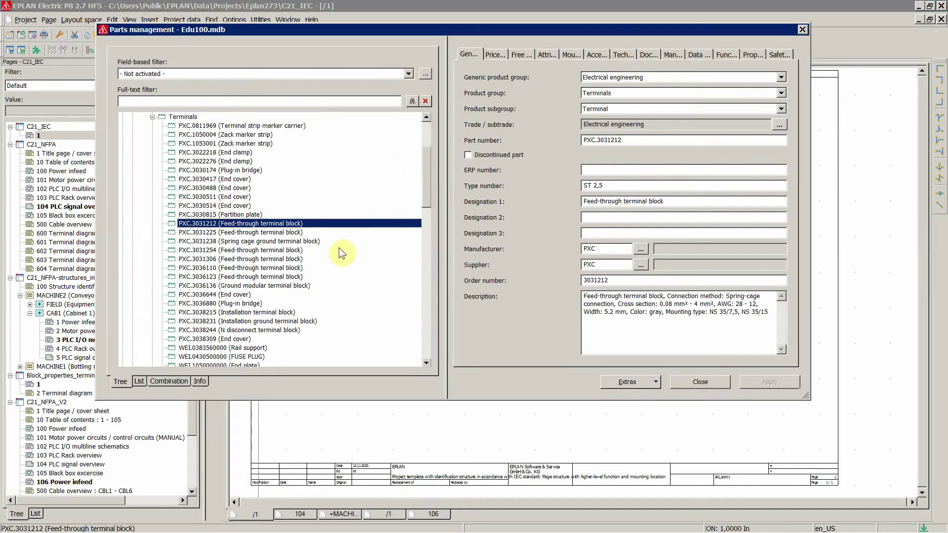
- Set PXC.3031212's graphical macro on the Mounting tab to 3031212_3D.ema
{"action": "left_click", "coordinate": [499, 58]}
{"action": "left_click", "coordinate": [571, 55]}
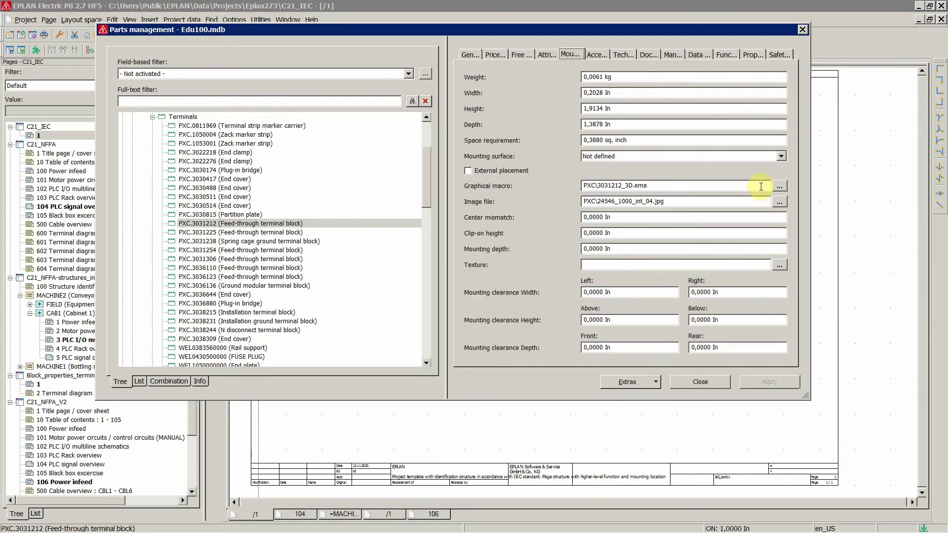
{"action": "left_click", "coordinate": [780, 190]}
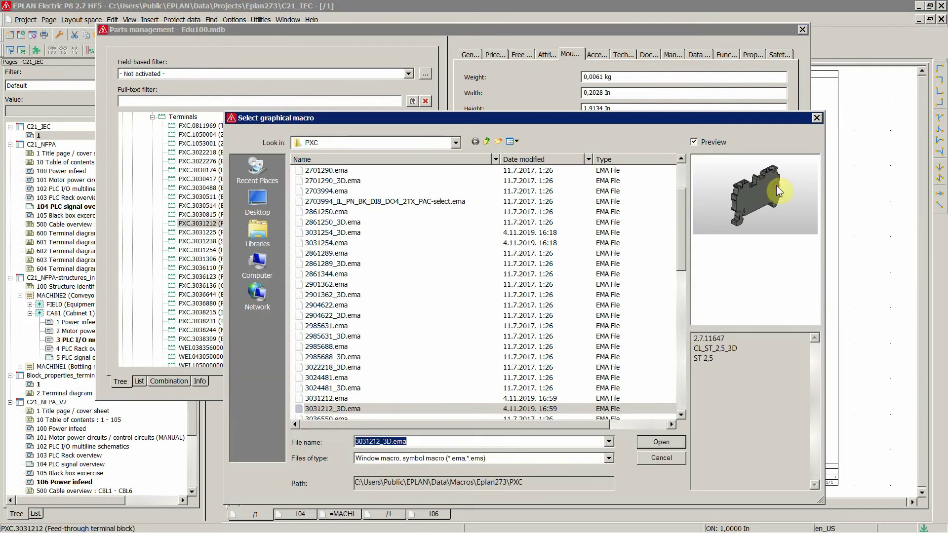
{"action": "left_click", "coordinate": [349, 410]}
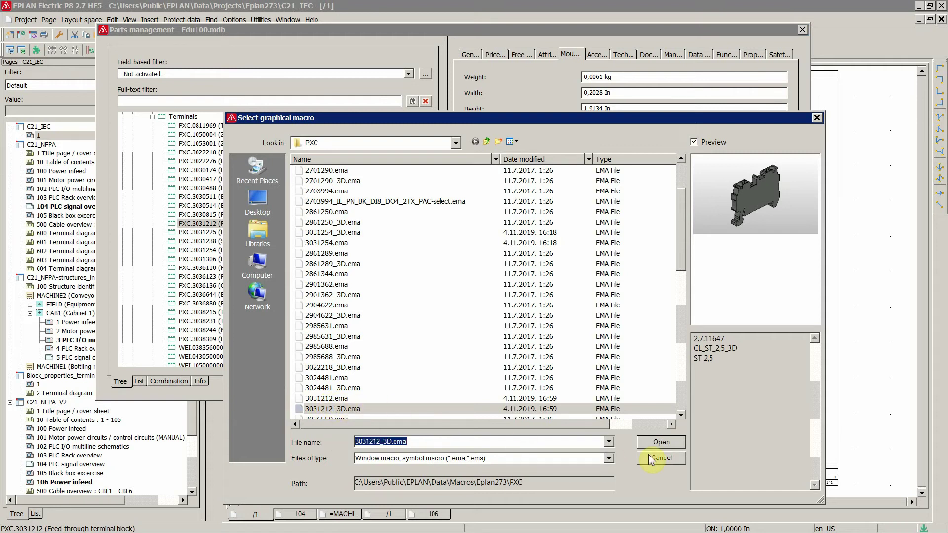
{"action": "left_click", "coordinate": [658, 444]}
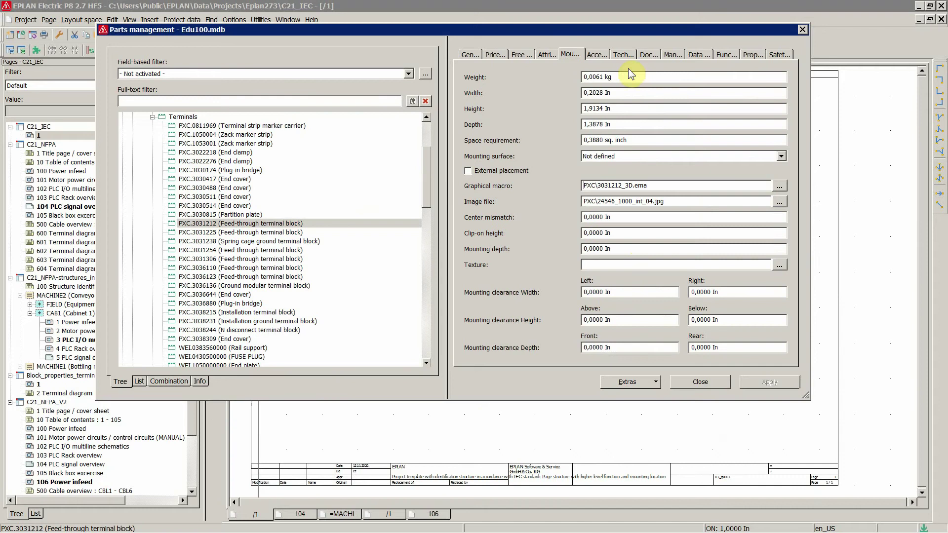
- Check the Technical data macro PXC\3031212.ema, leaving it unchanged
{"action": "left_click", "coordinate": [623, 56]}
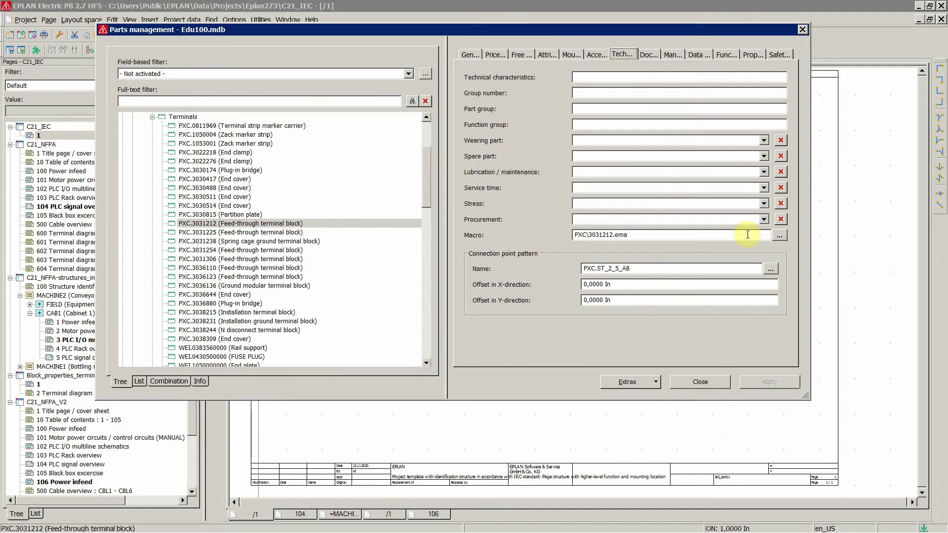
{"action": "left_click", "coordinate": [779, 235]}
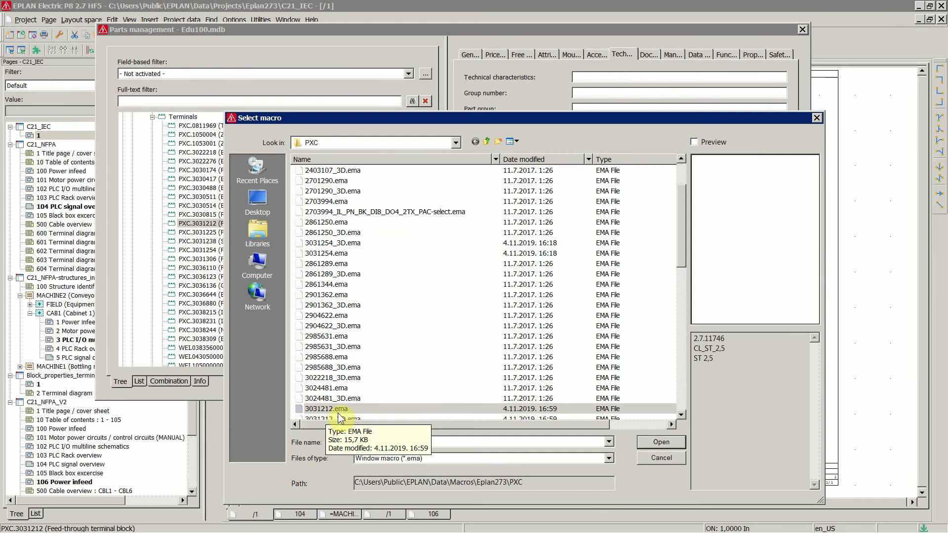
{"action": "left_click", "coordinate": [665, 458]}
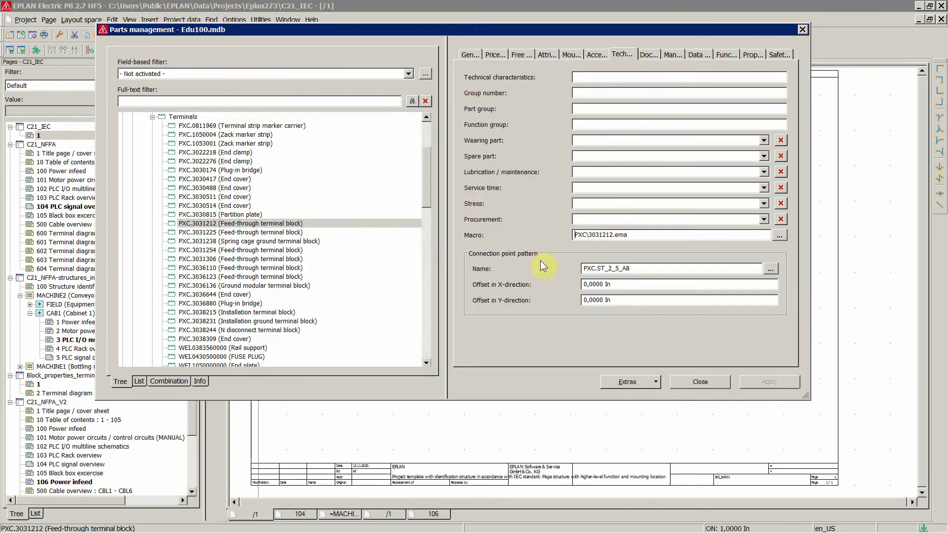
- Close Parts management to return to the blank schematic page
{"action": "left_click", "coordinate": [698, 384]}
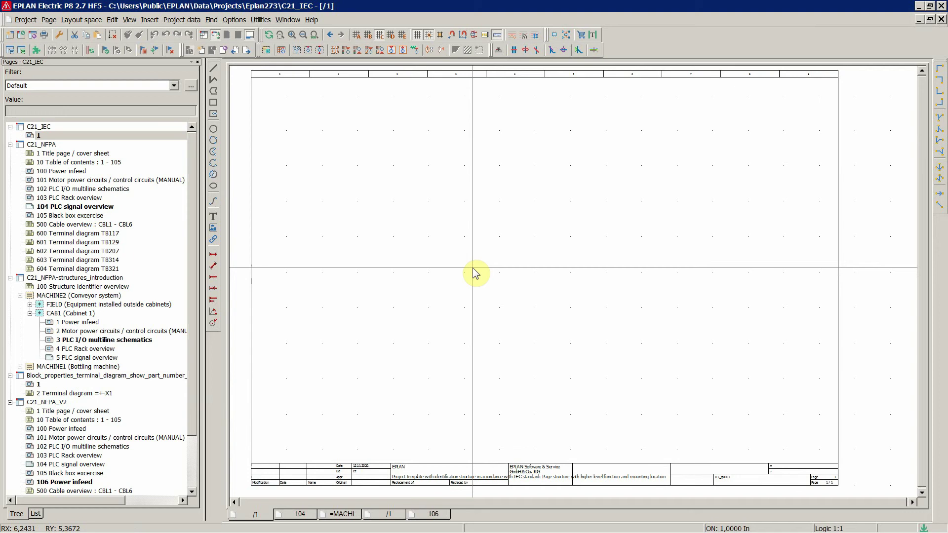
{"action": "left_click", "coordinate": [410, 245]}
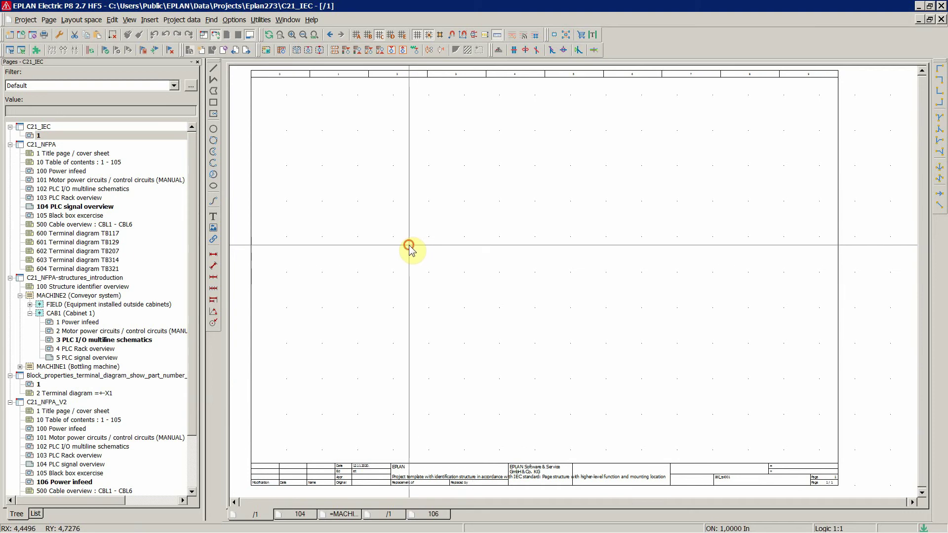